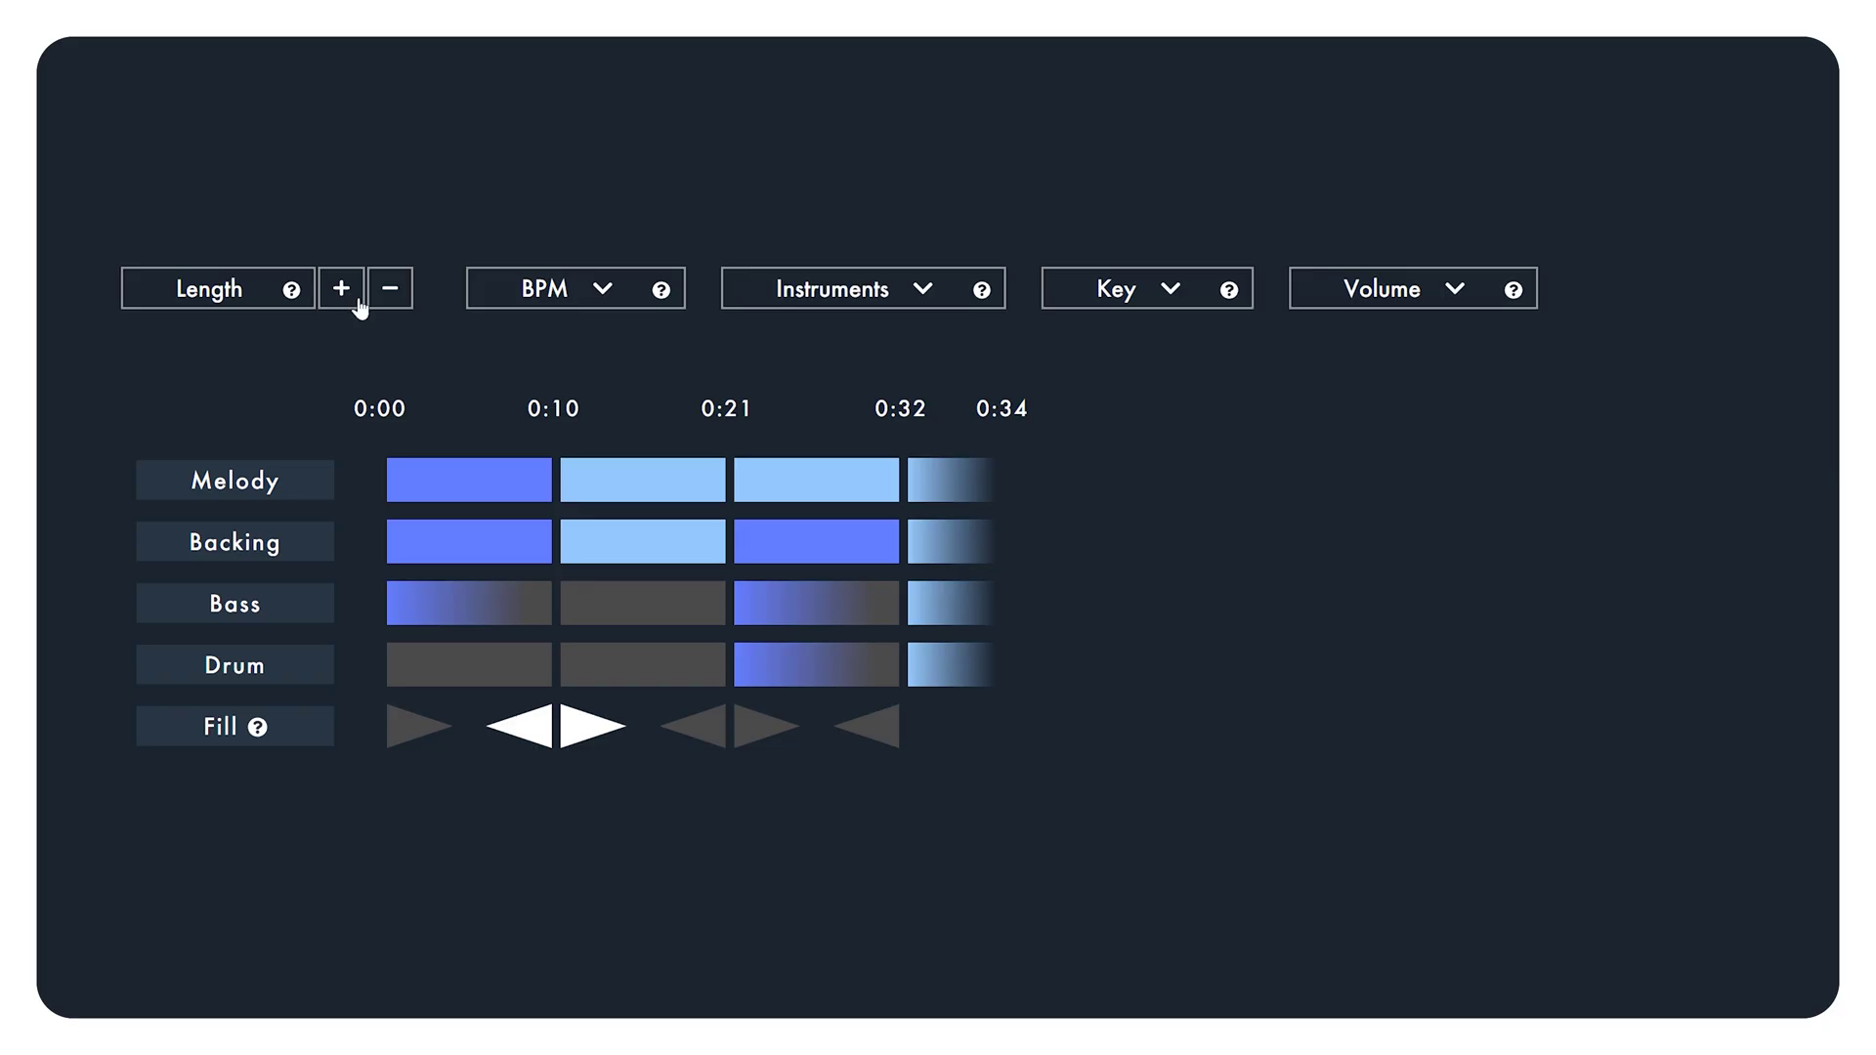
Extend the track to 1:16, toggle blocks at 0:10, 0:21 and 0:42, and pick the Relaxing mood.
click(358, 302)
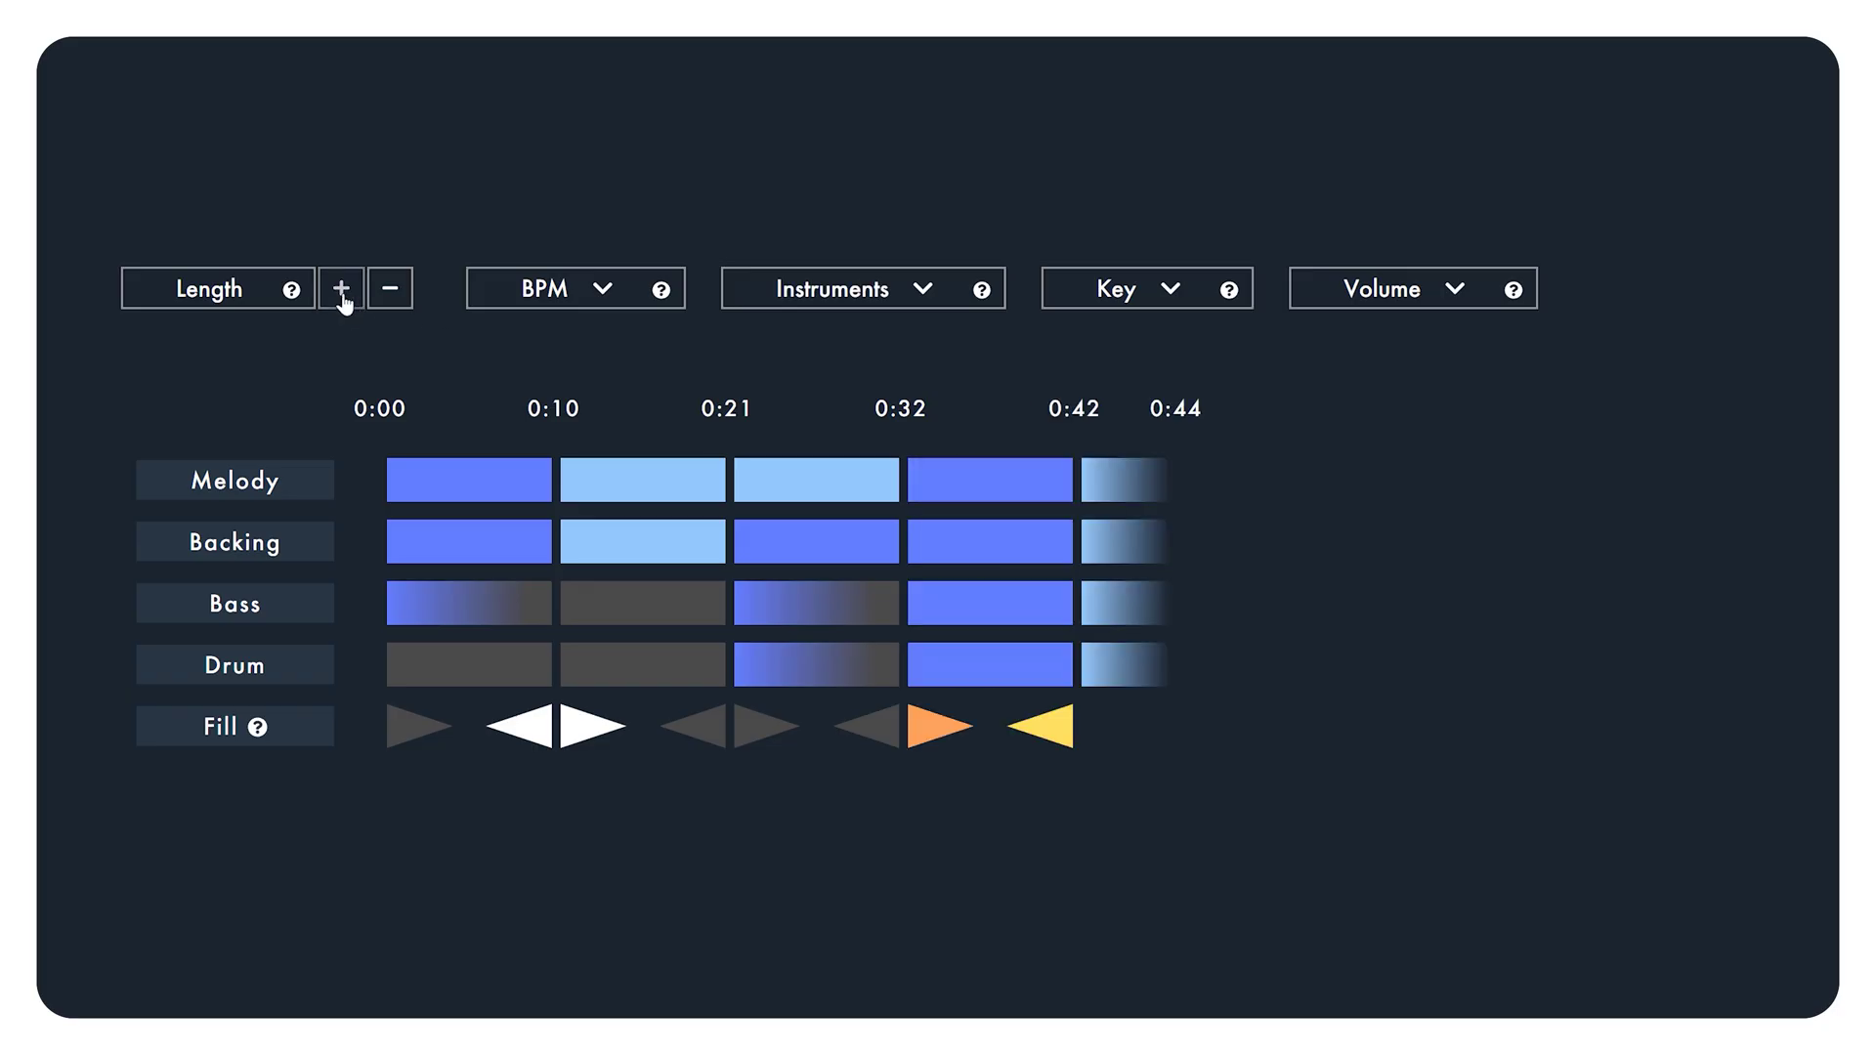
click(799, 606)
click(811, 542)
click(817, 481)
click(1177, 565)
click(1173, 604)
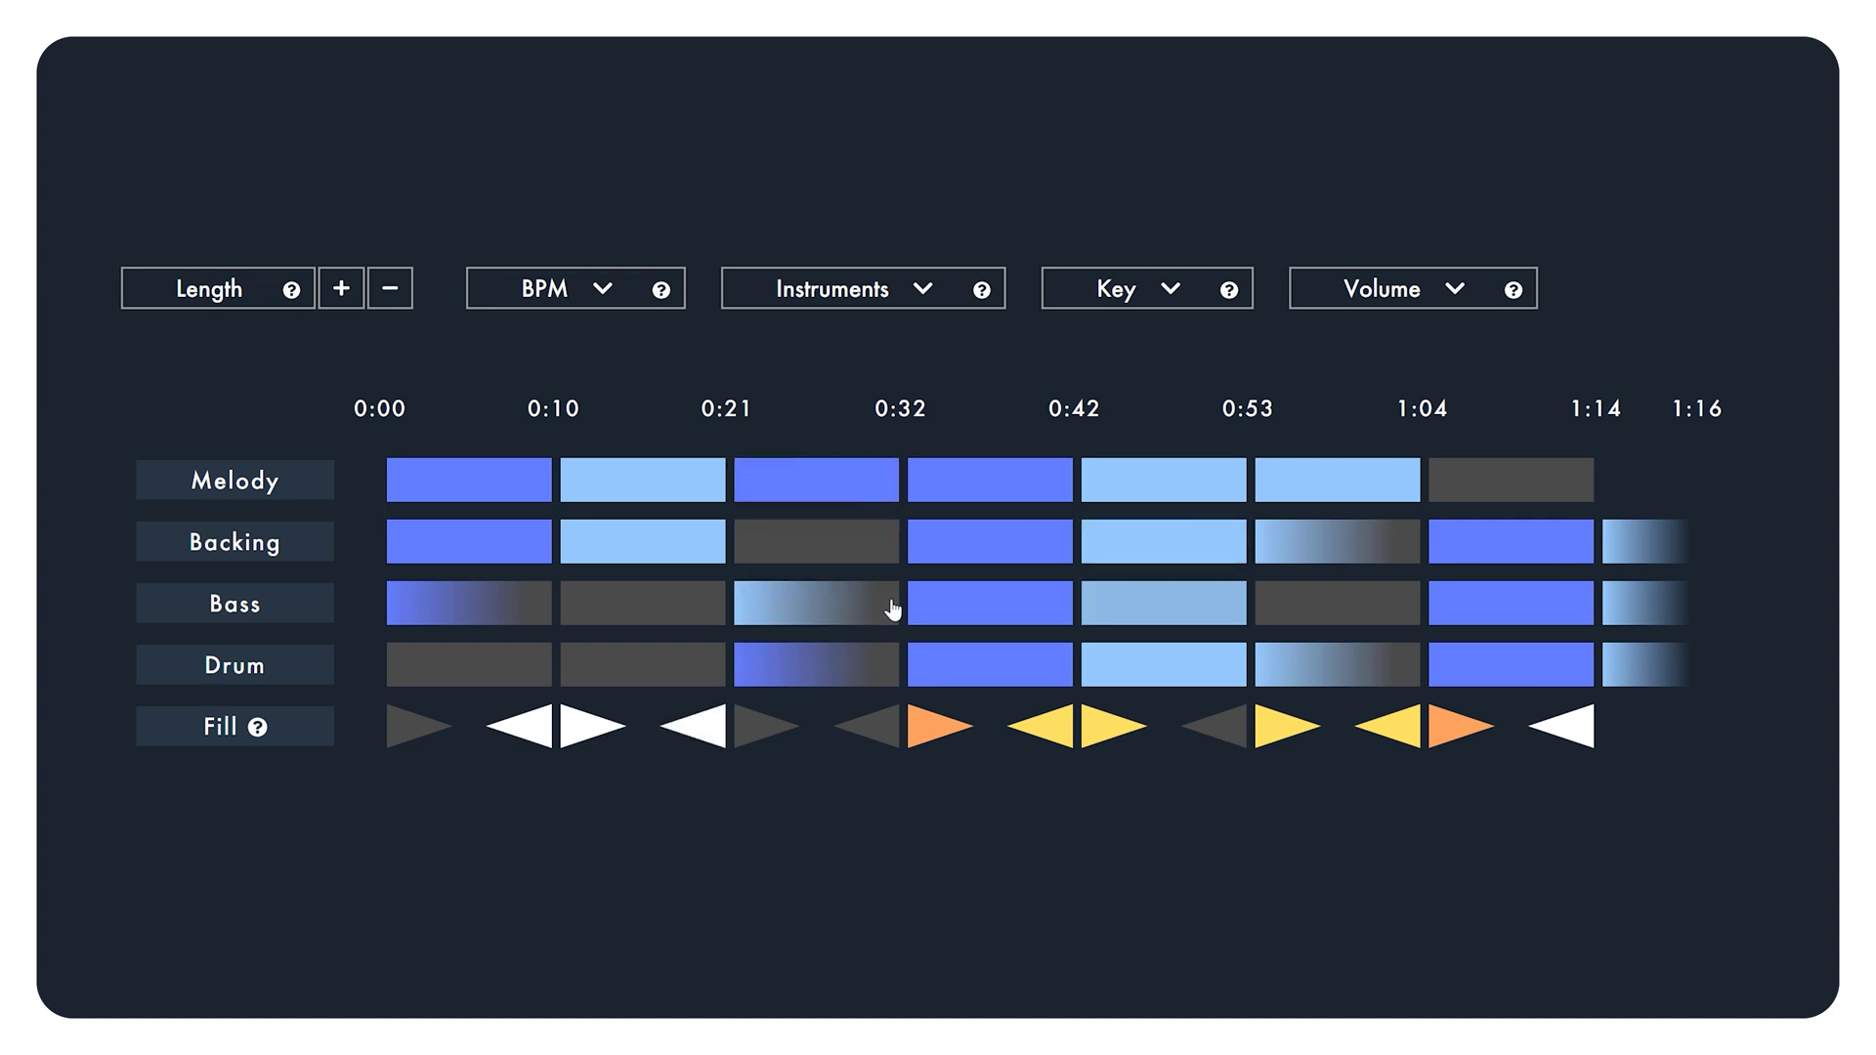
click(647, 667)
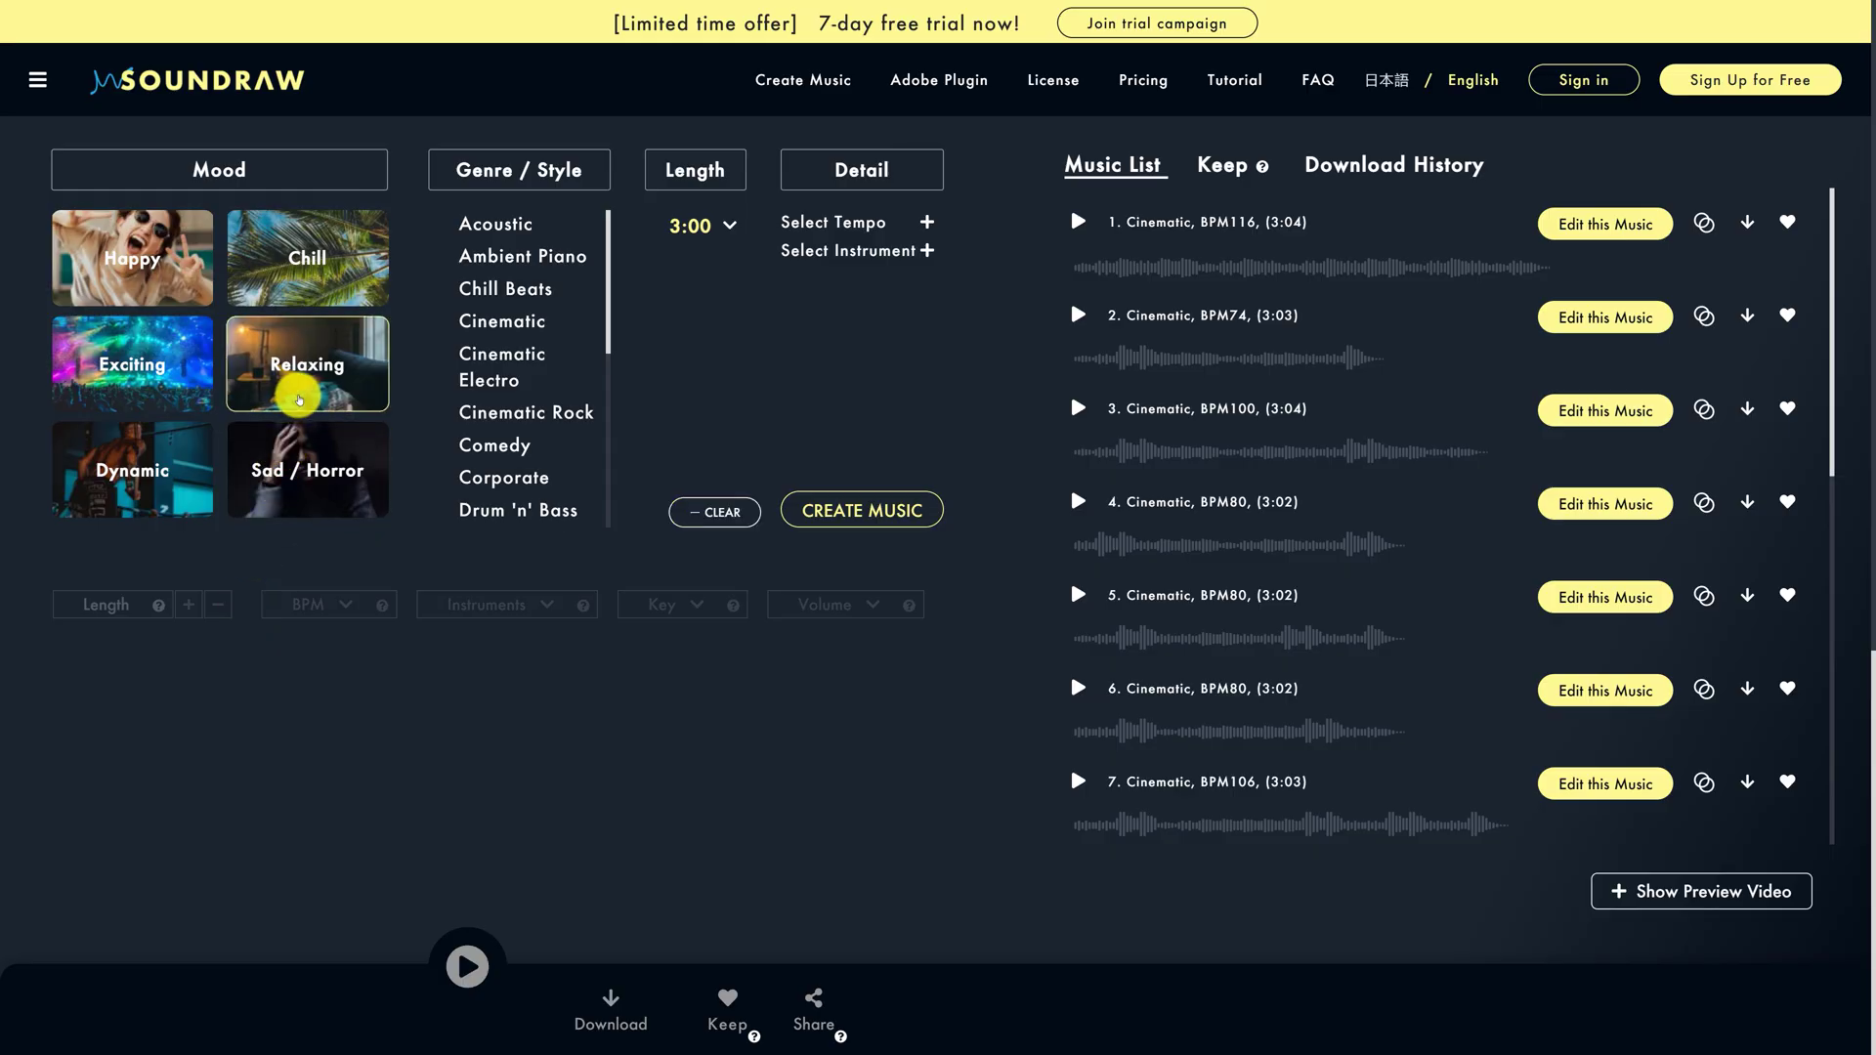
click(299, 400)
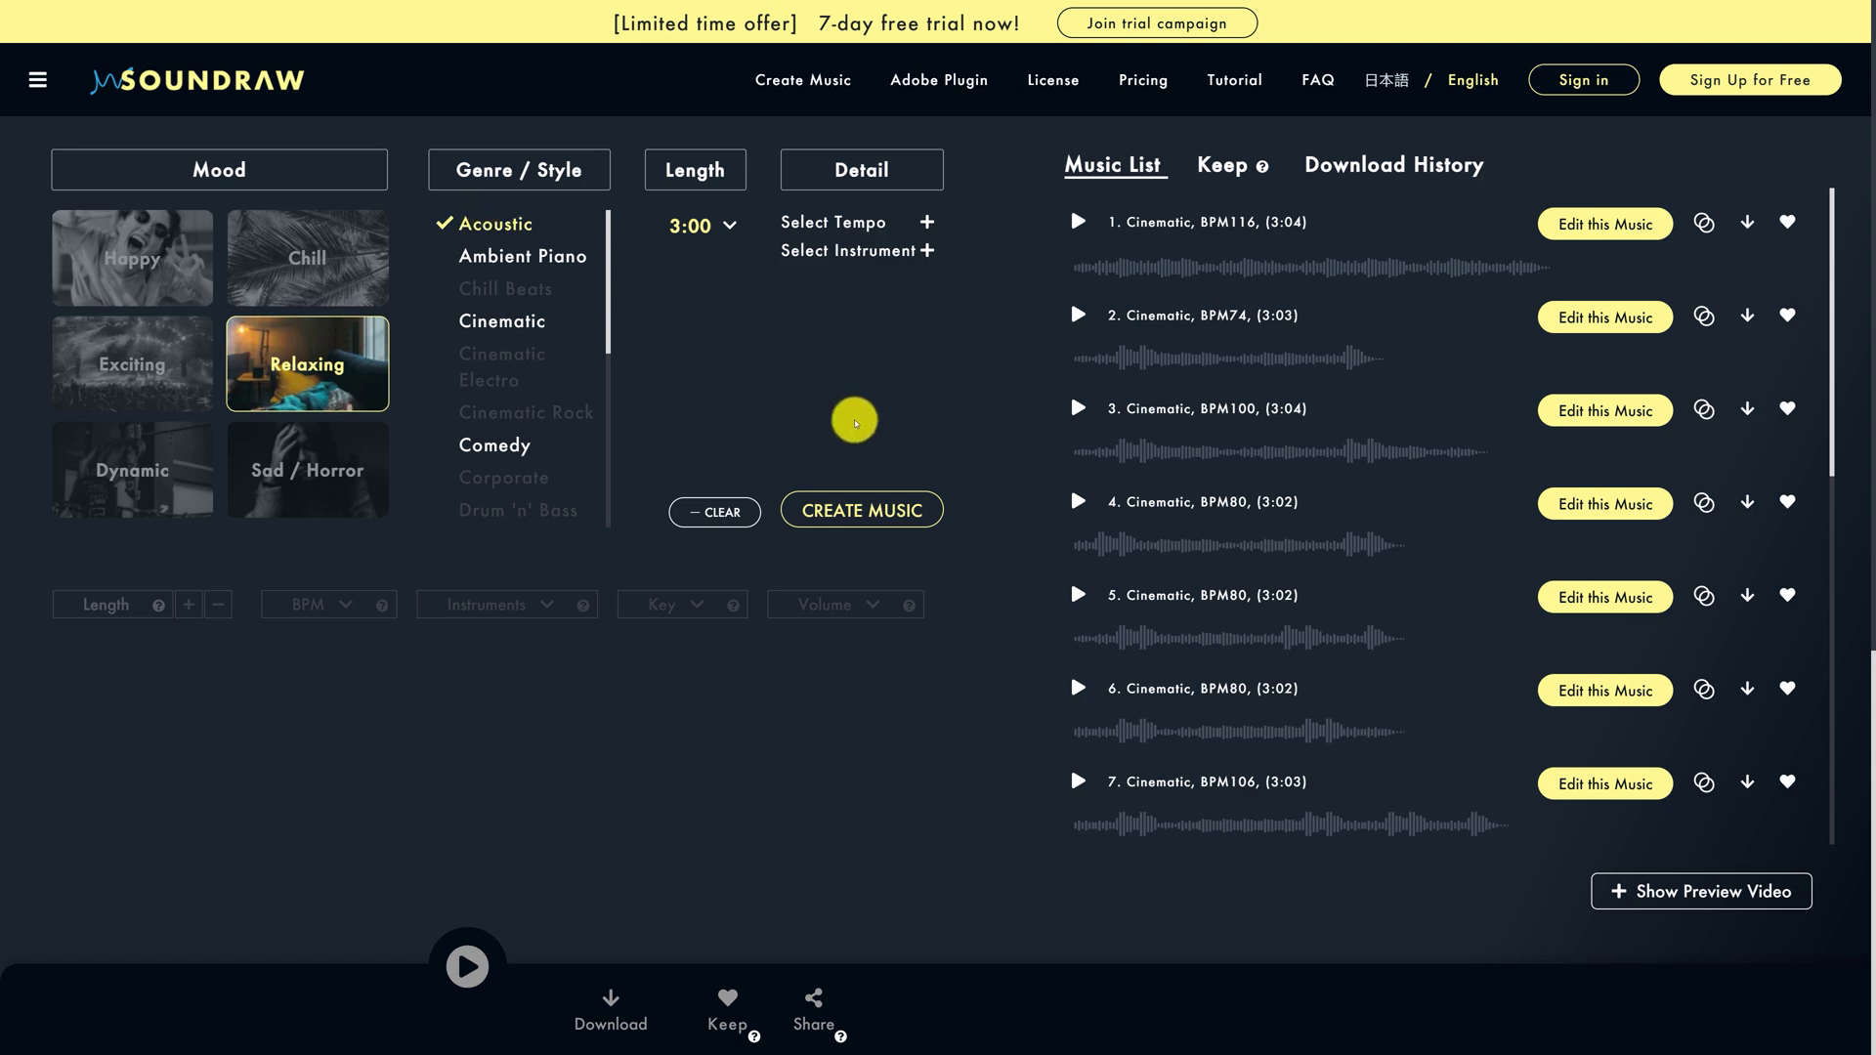
Generate a list of tracks such as Acoustic BPM118 and HipHop BPM98 with CREATE MUSIC.
click(896, 508)
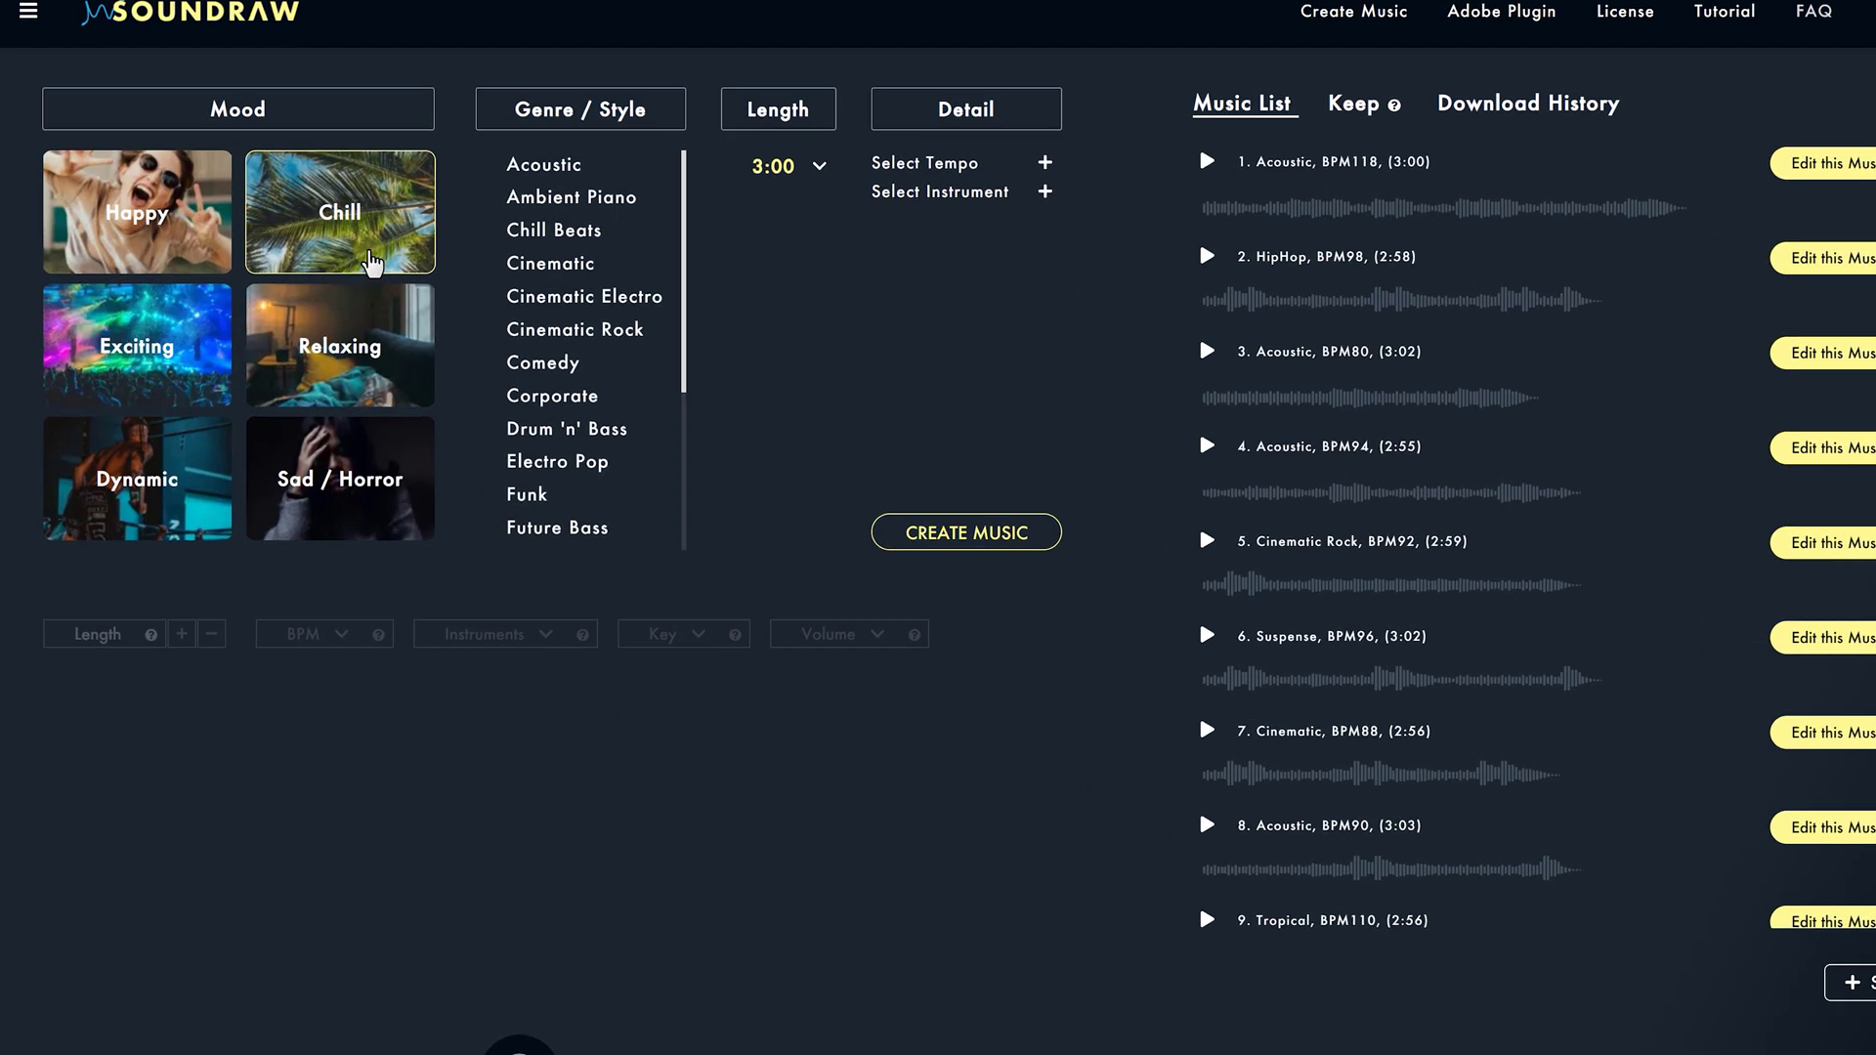
Choose the Chill mood with Cinematic genre, generate tracks, and play the third one.
click(337, 269)
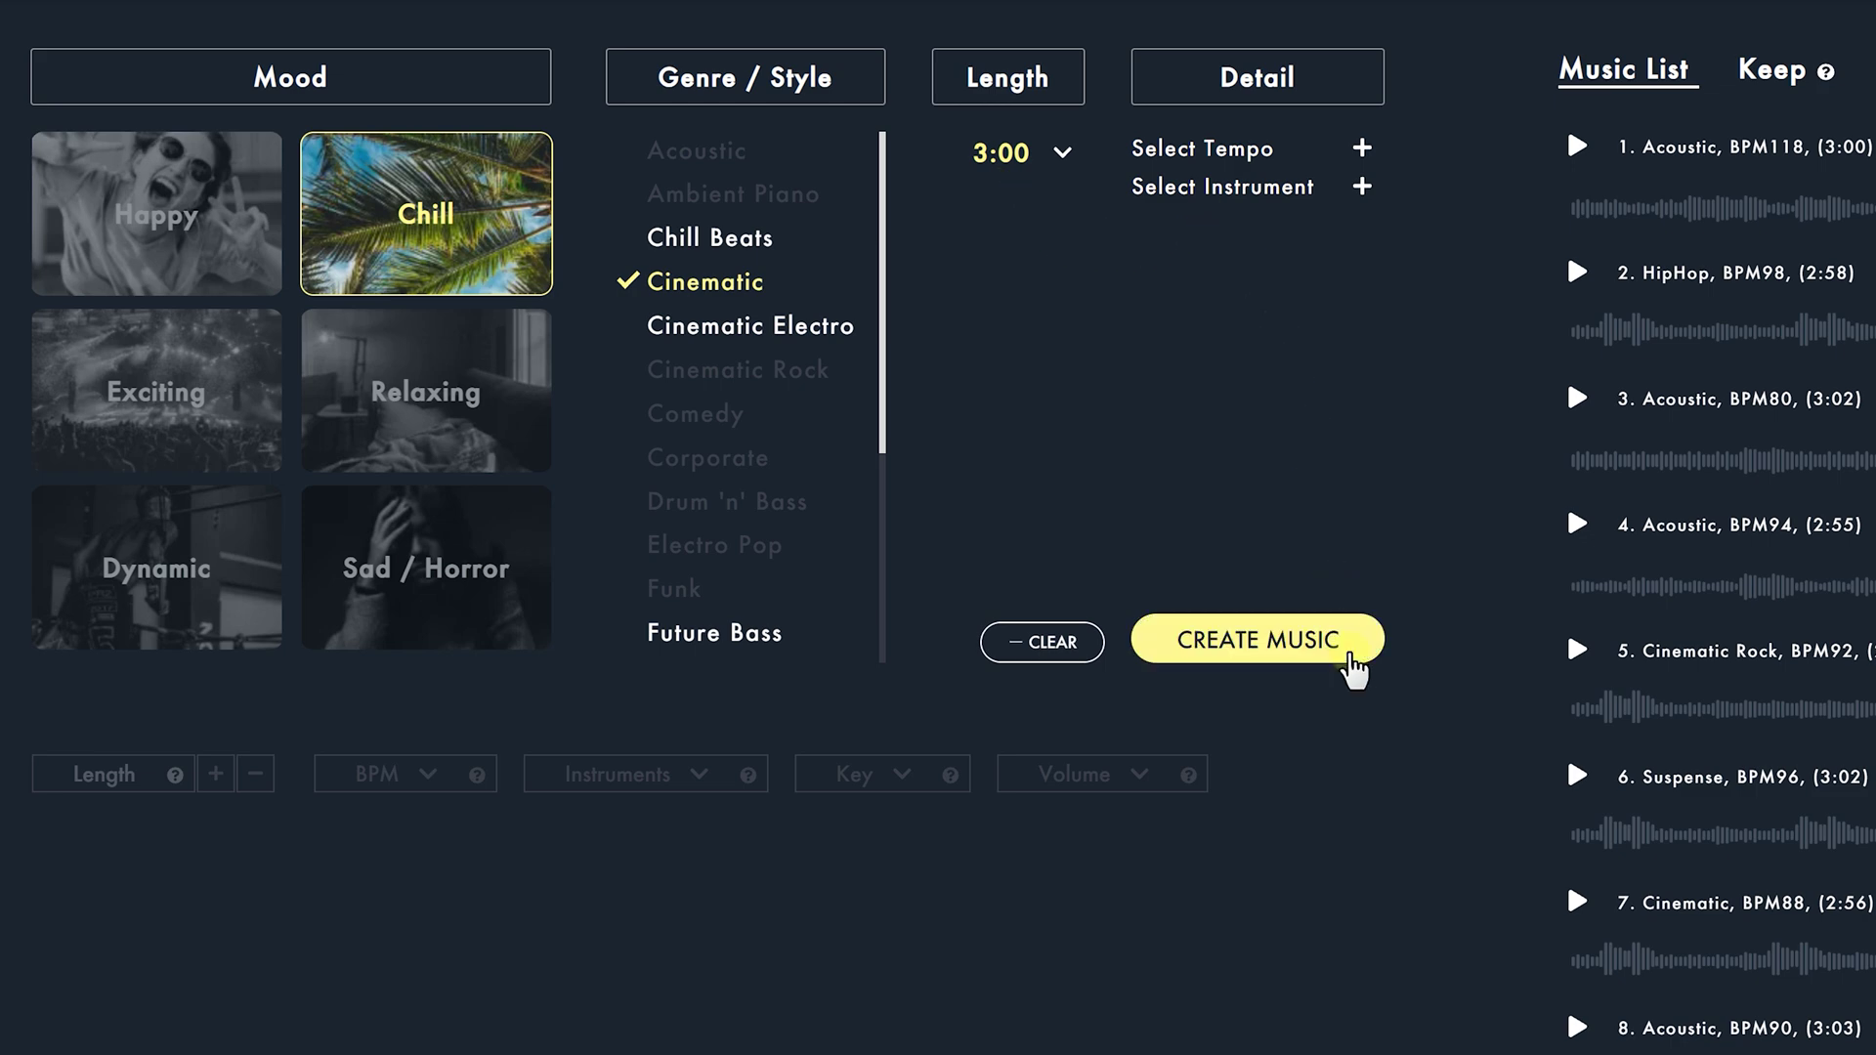
click(1354, 668)
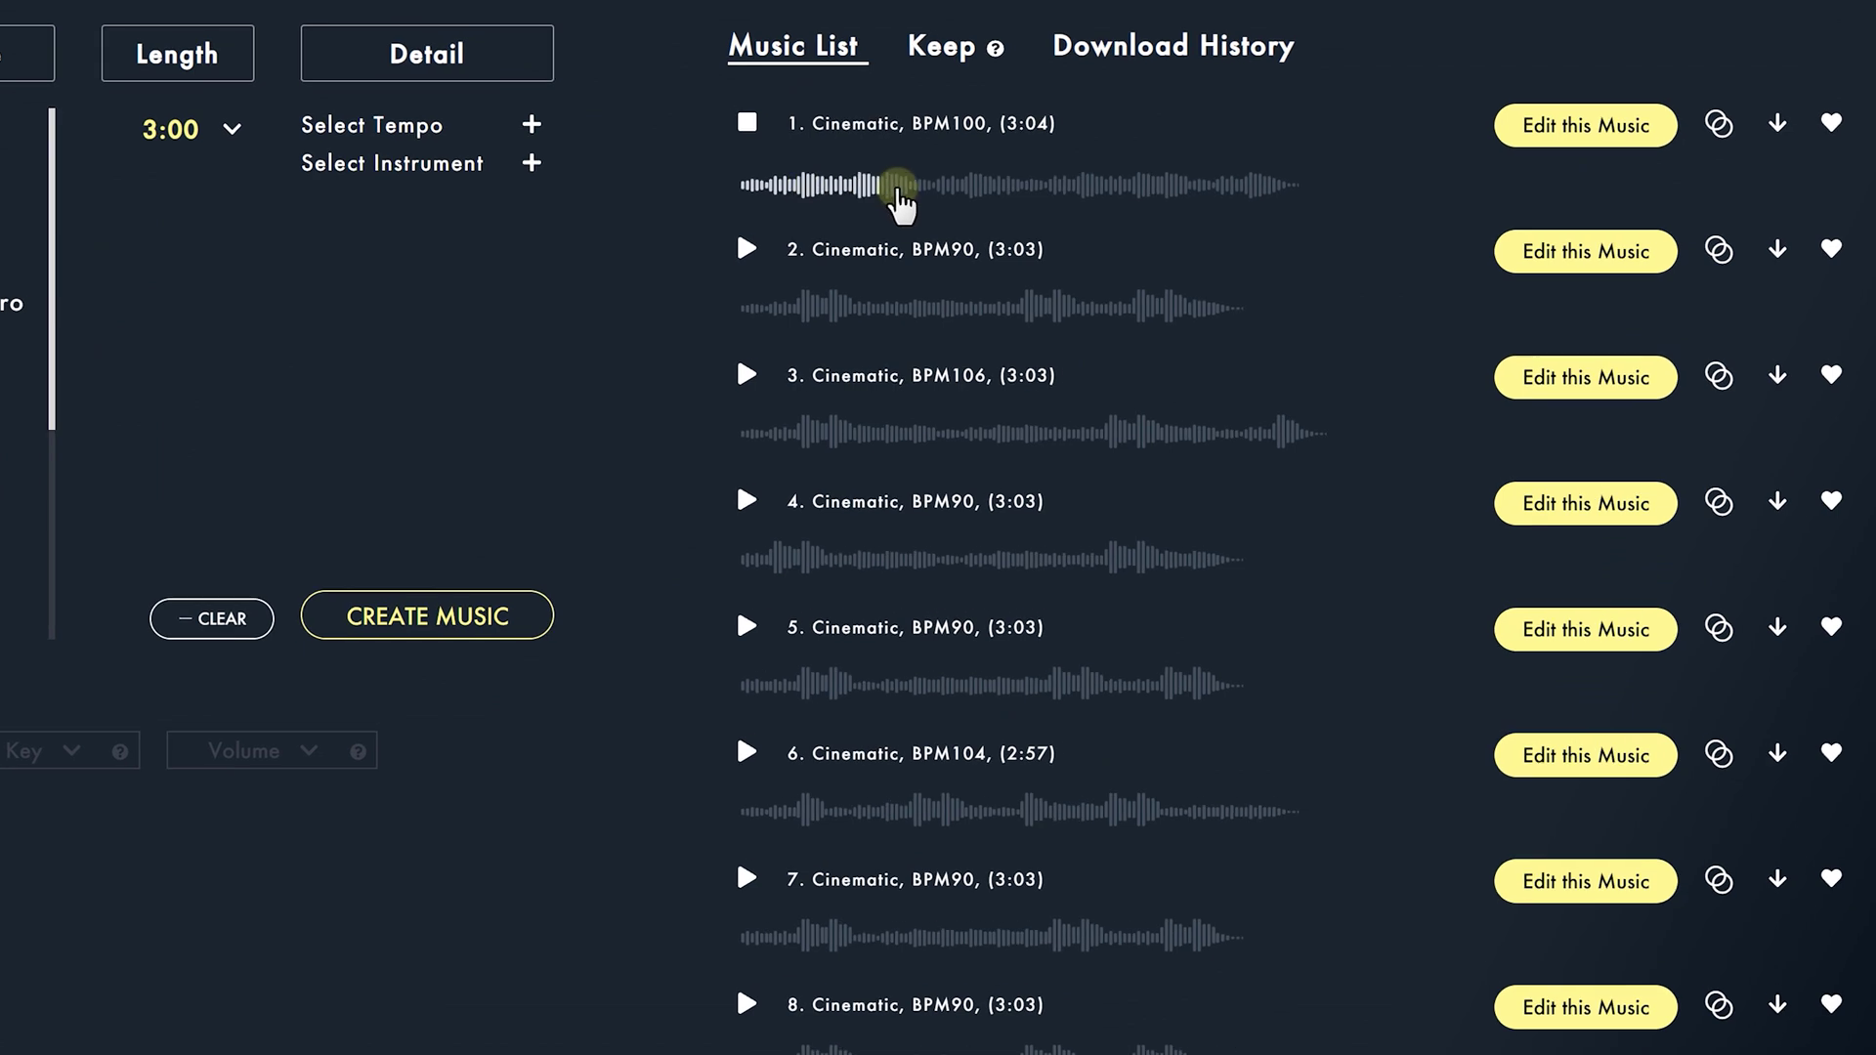
click(747, 375)
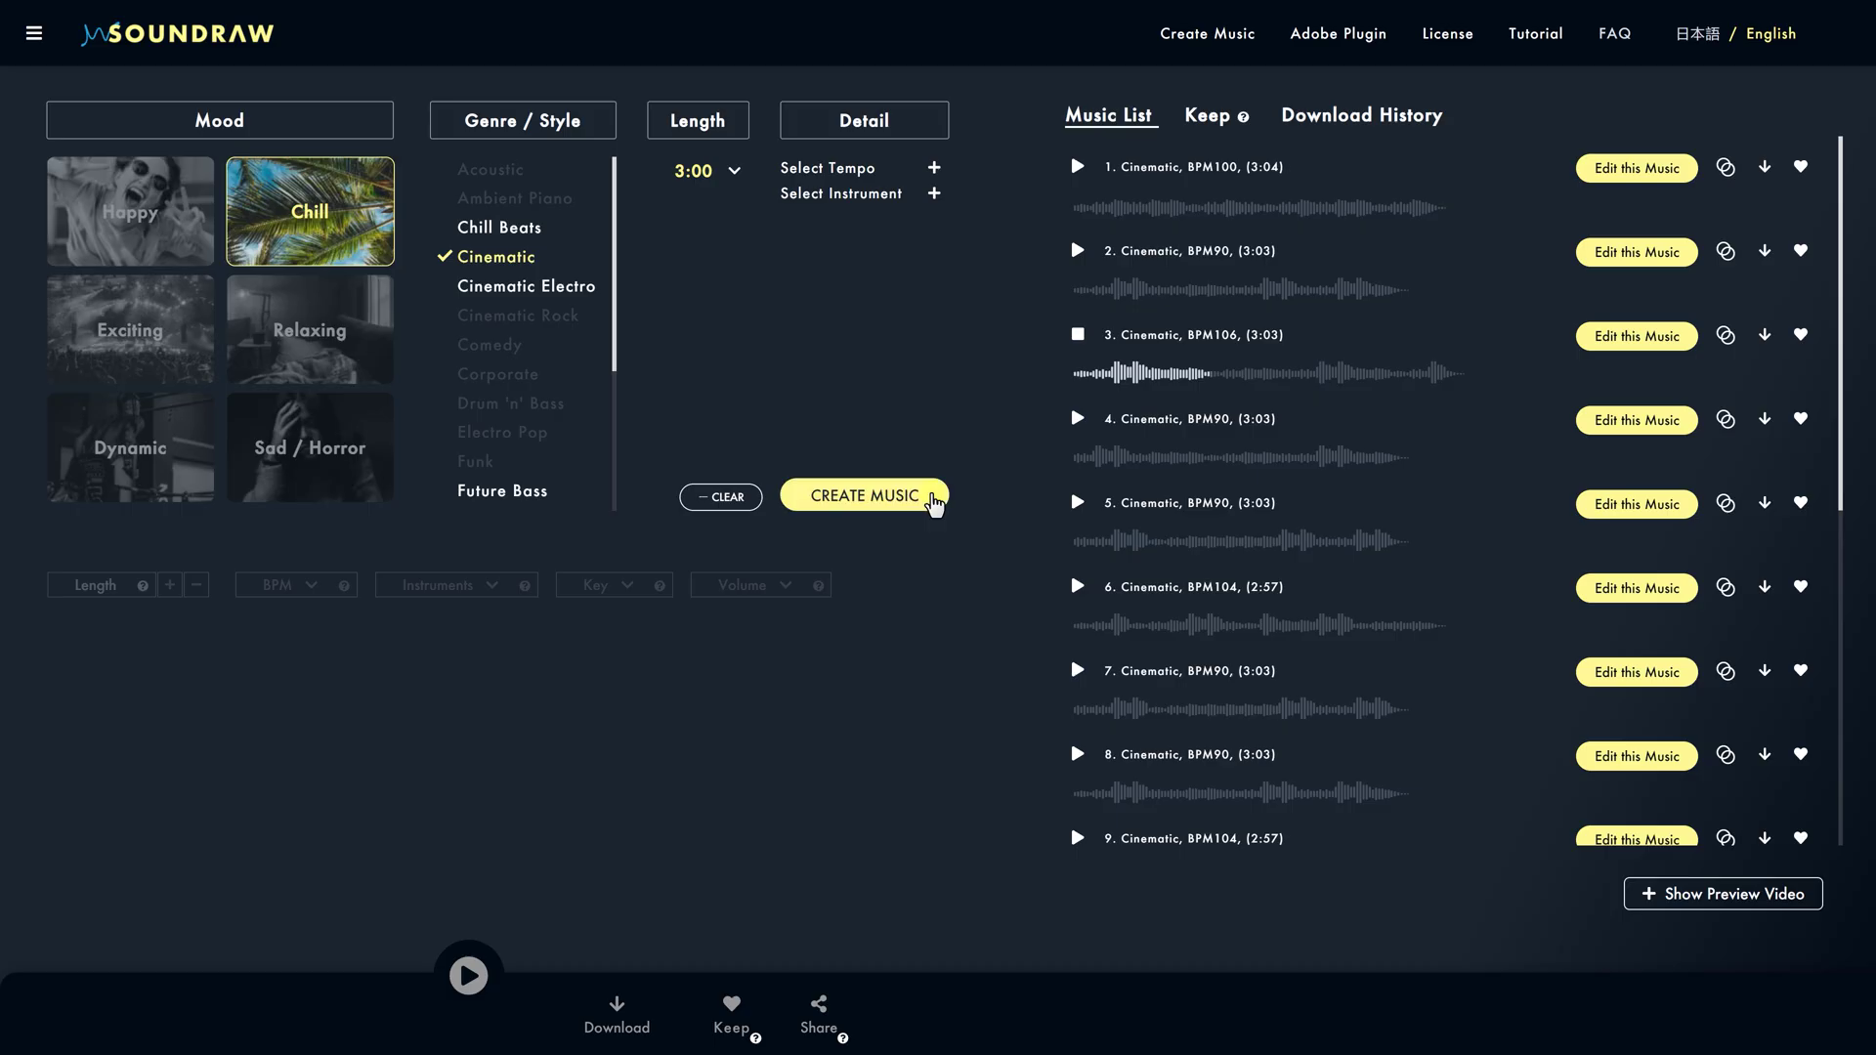
Generate more Cinematic tracks, preview track 17 (BPM74, 3:03), and open it in the editor.
click(930, 501)
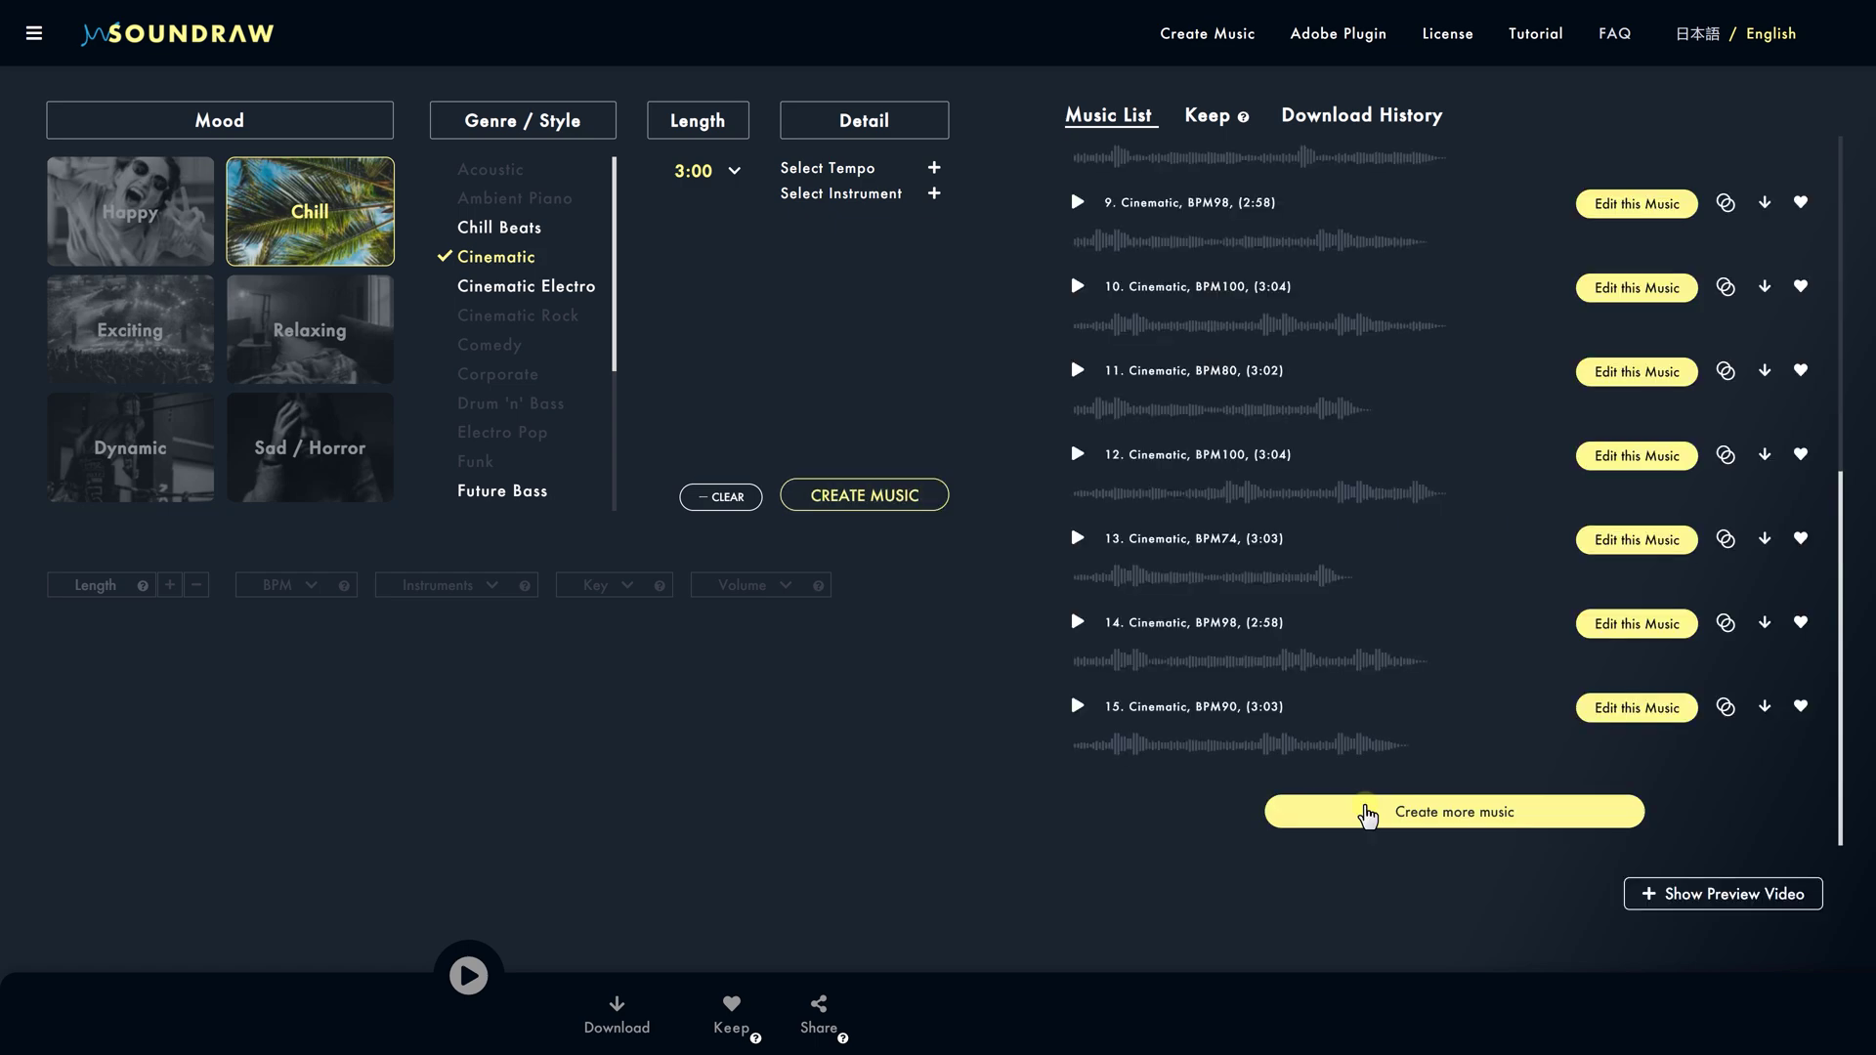
click(1366, 813)
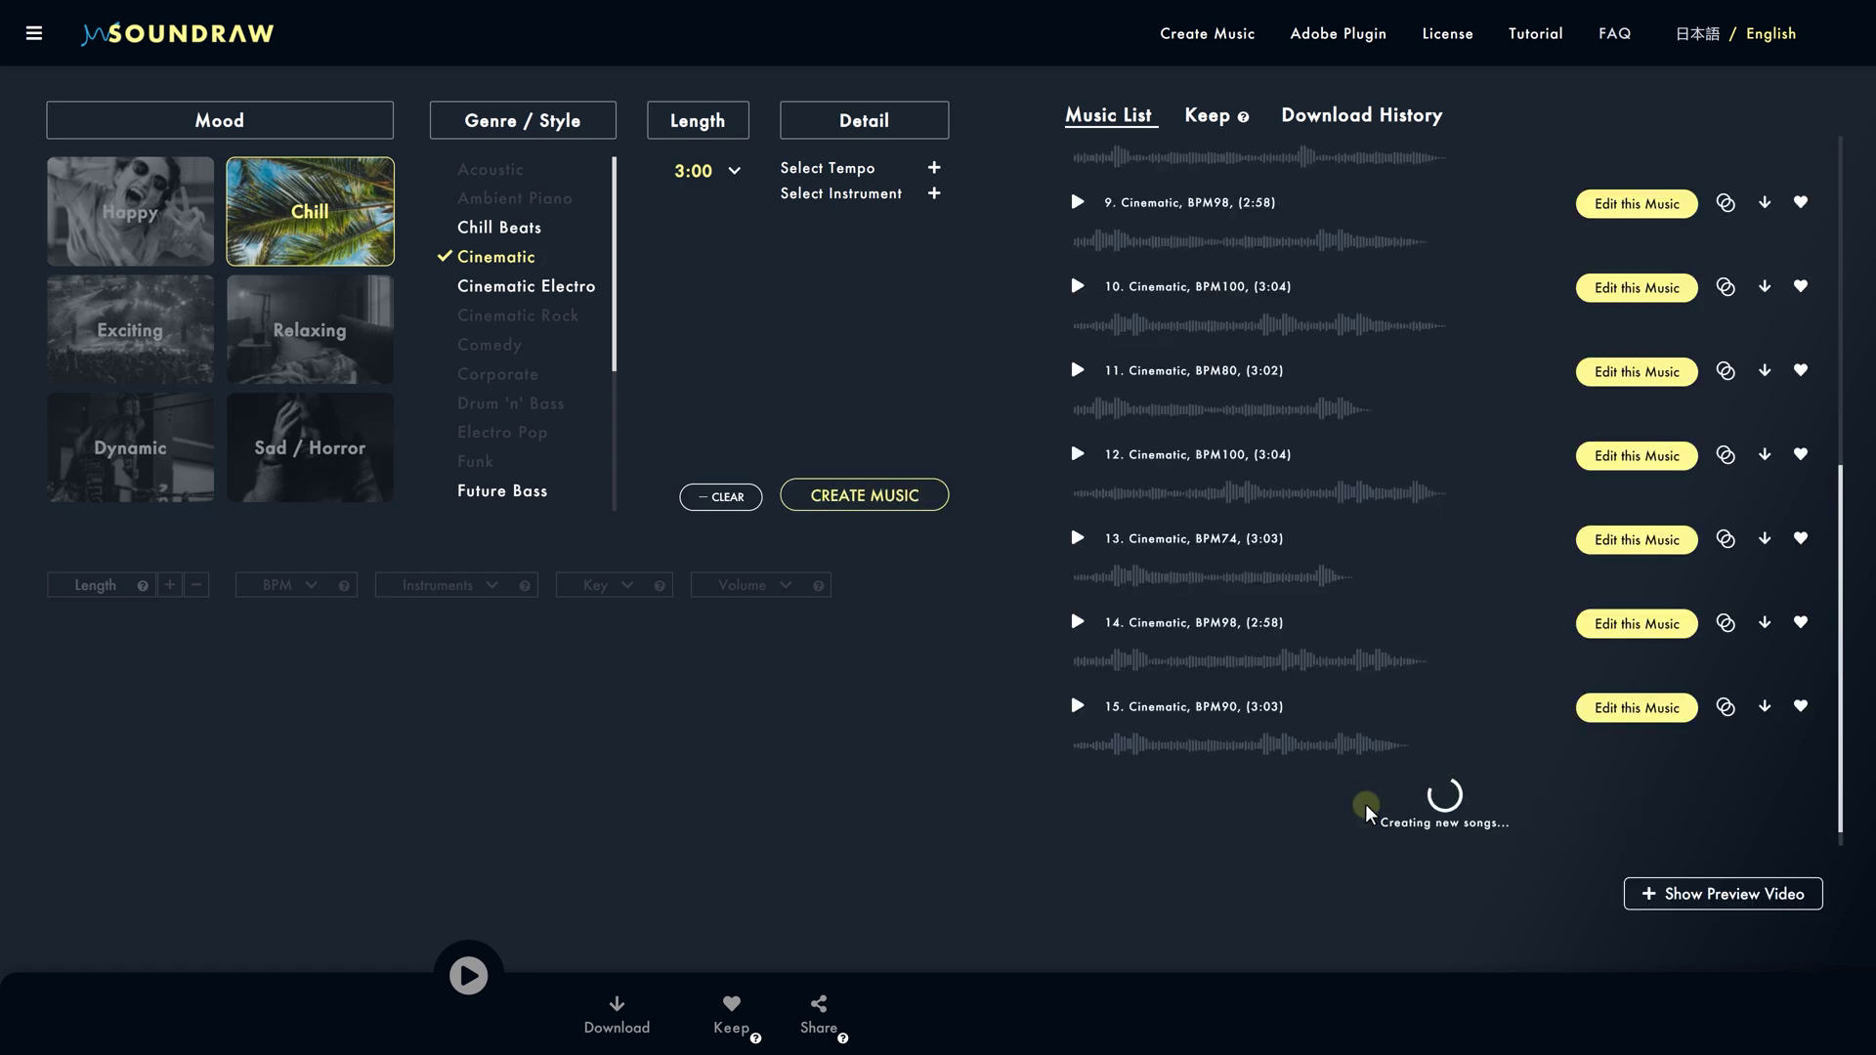
scroll(1076, 360, down, 5)
click(1077, 361)
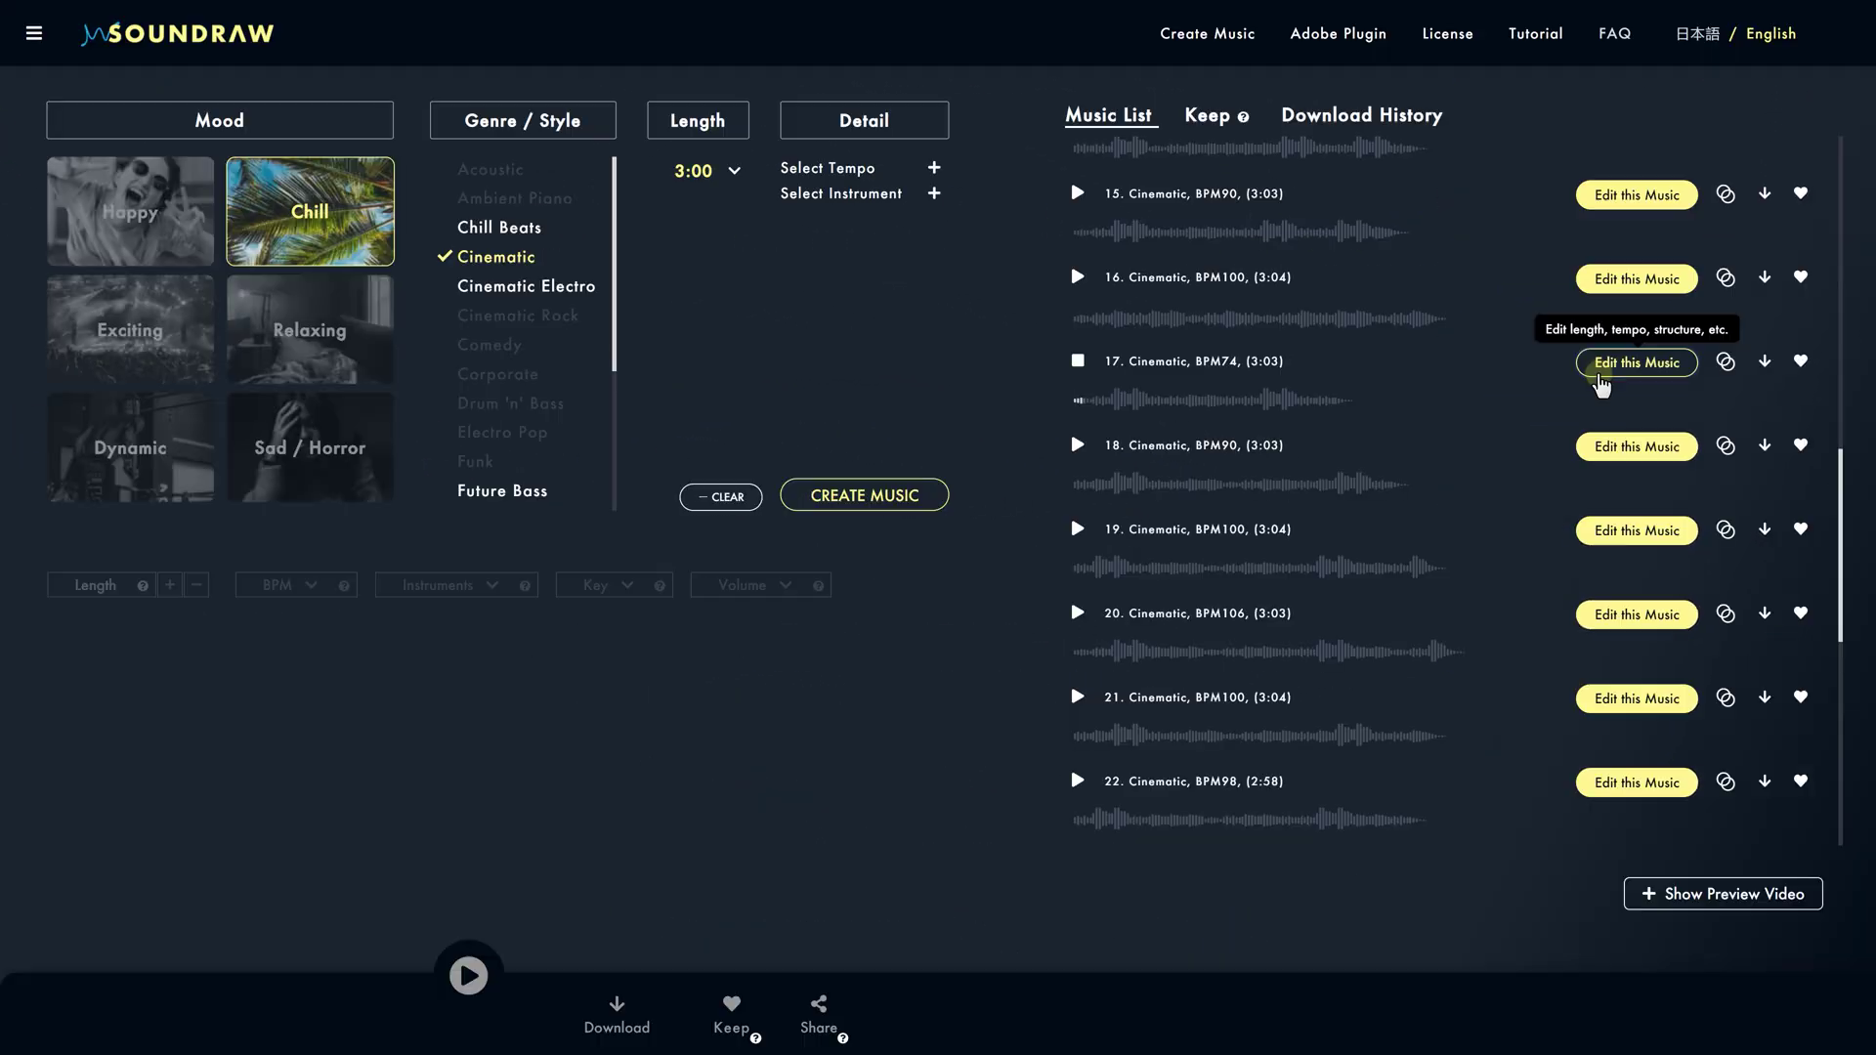
click(1483, 220)
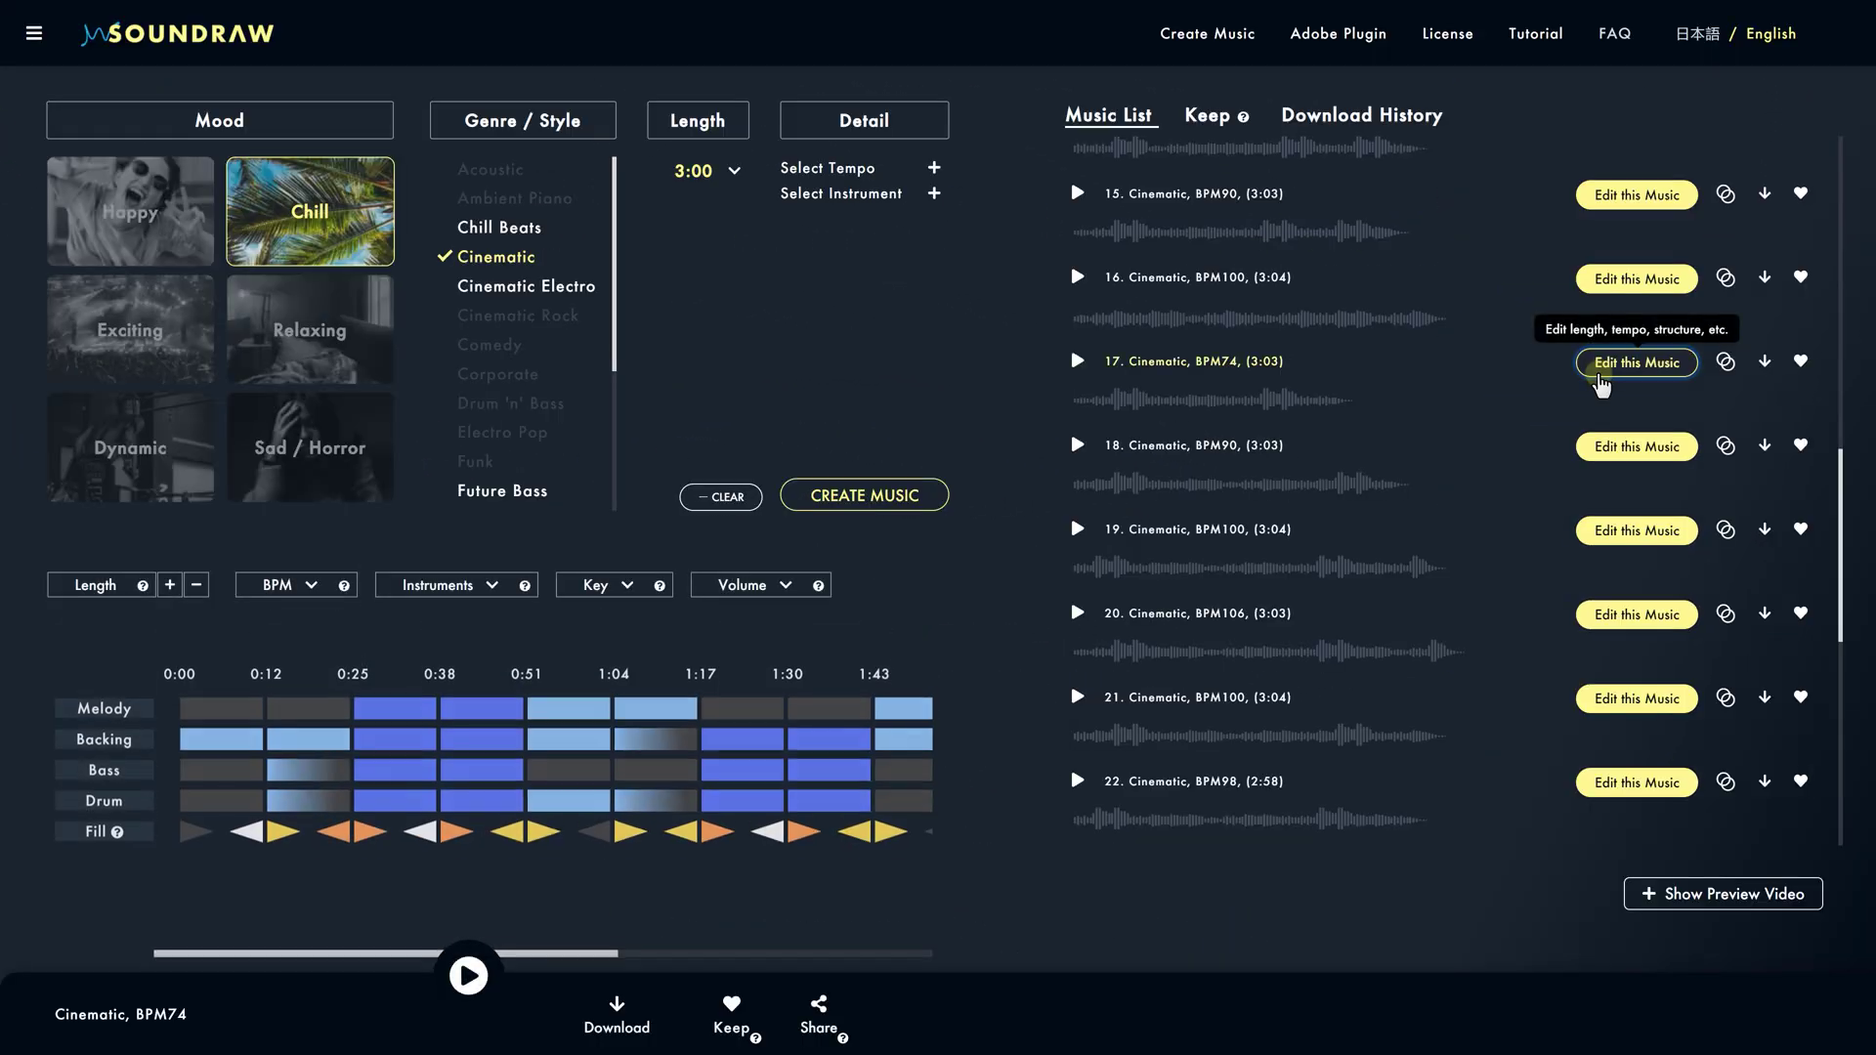
Shorten the track section by section down to 0:27.
click(197, 584)
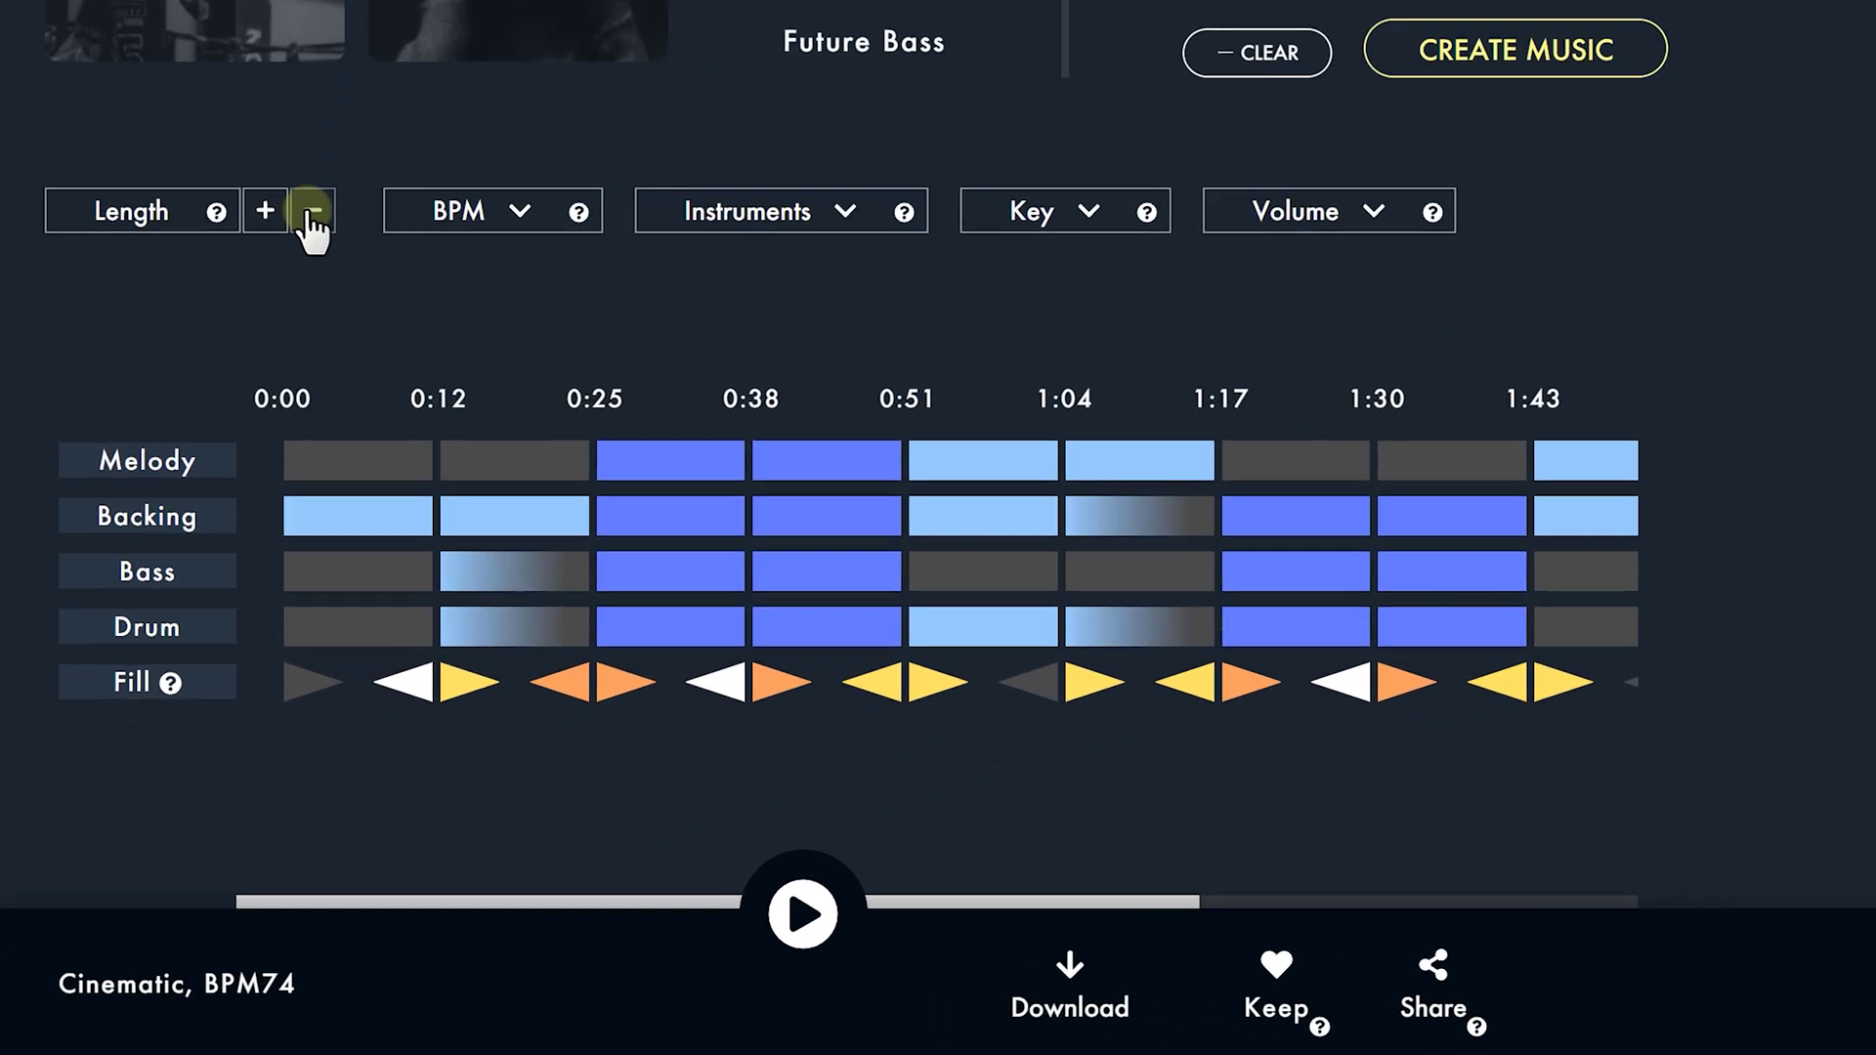
click(312, 213)
click(313, 213)
click(312, 213)
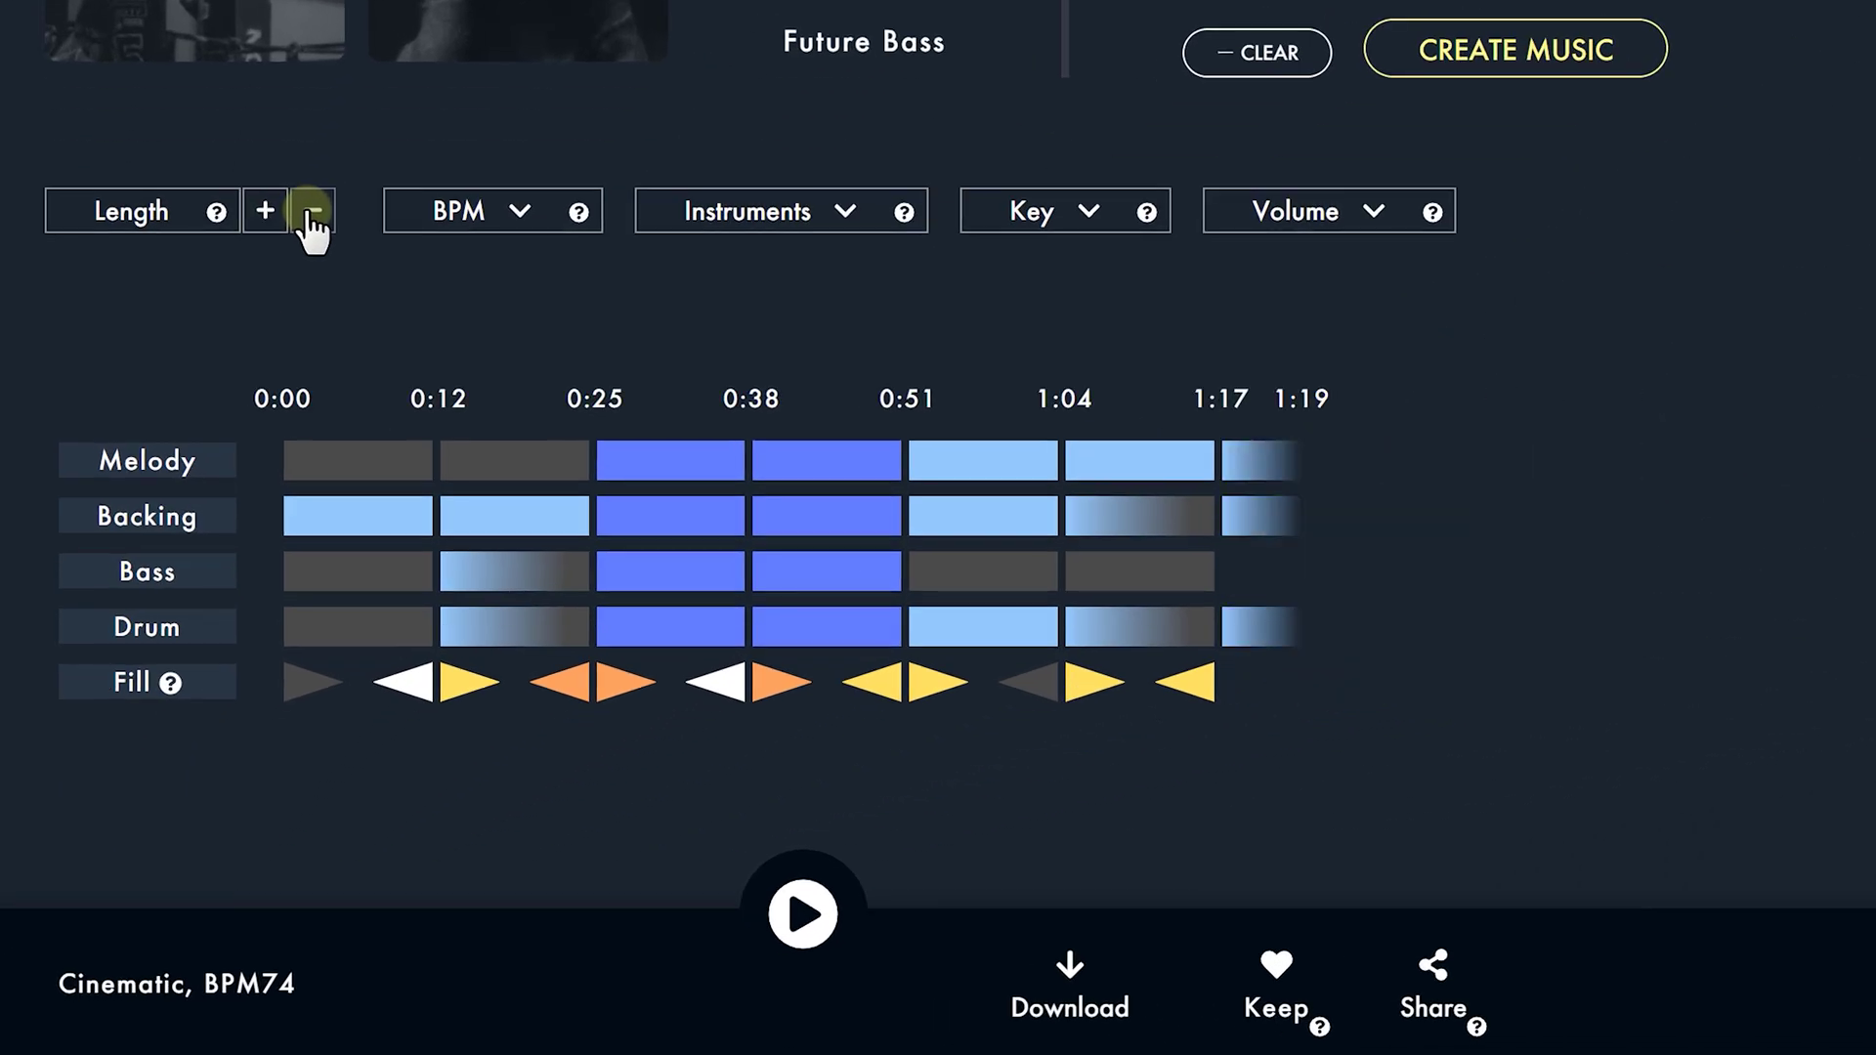
click(312, 213)
click(312, 213)
click(313, 213)
click(312, 213)
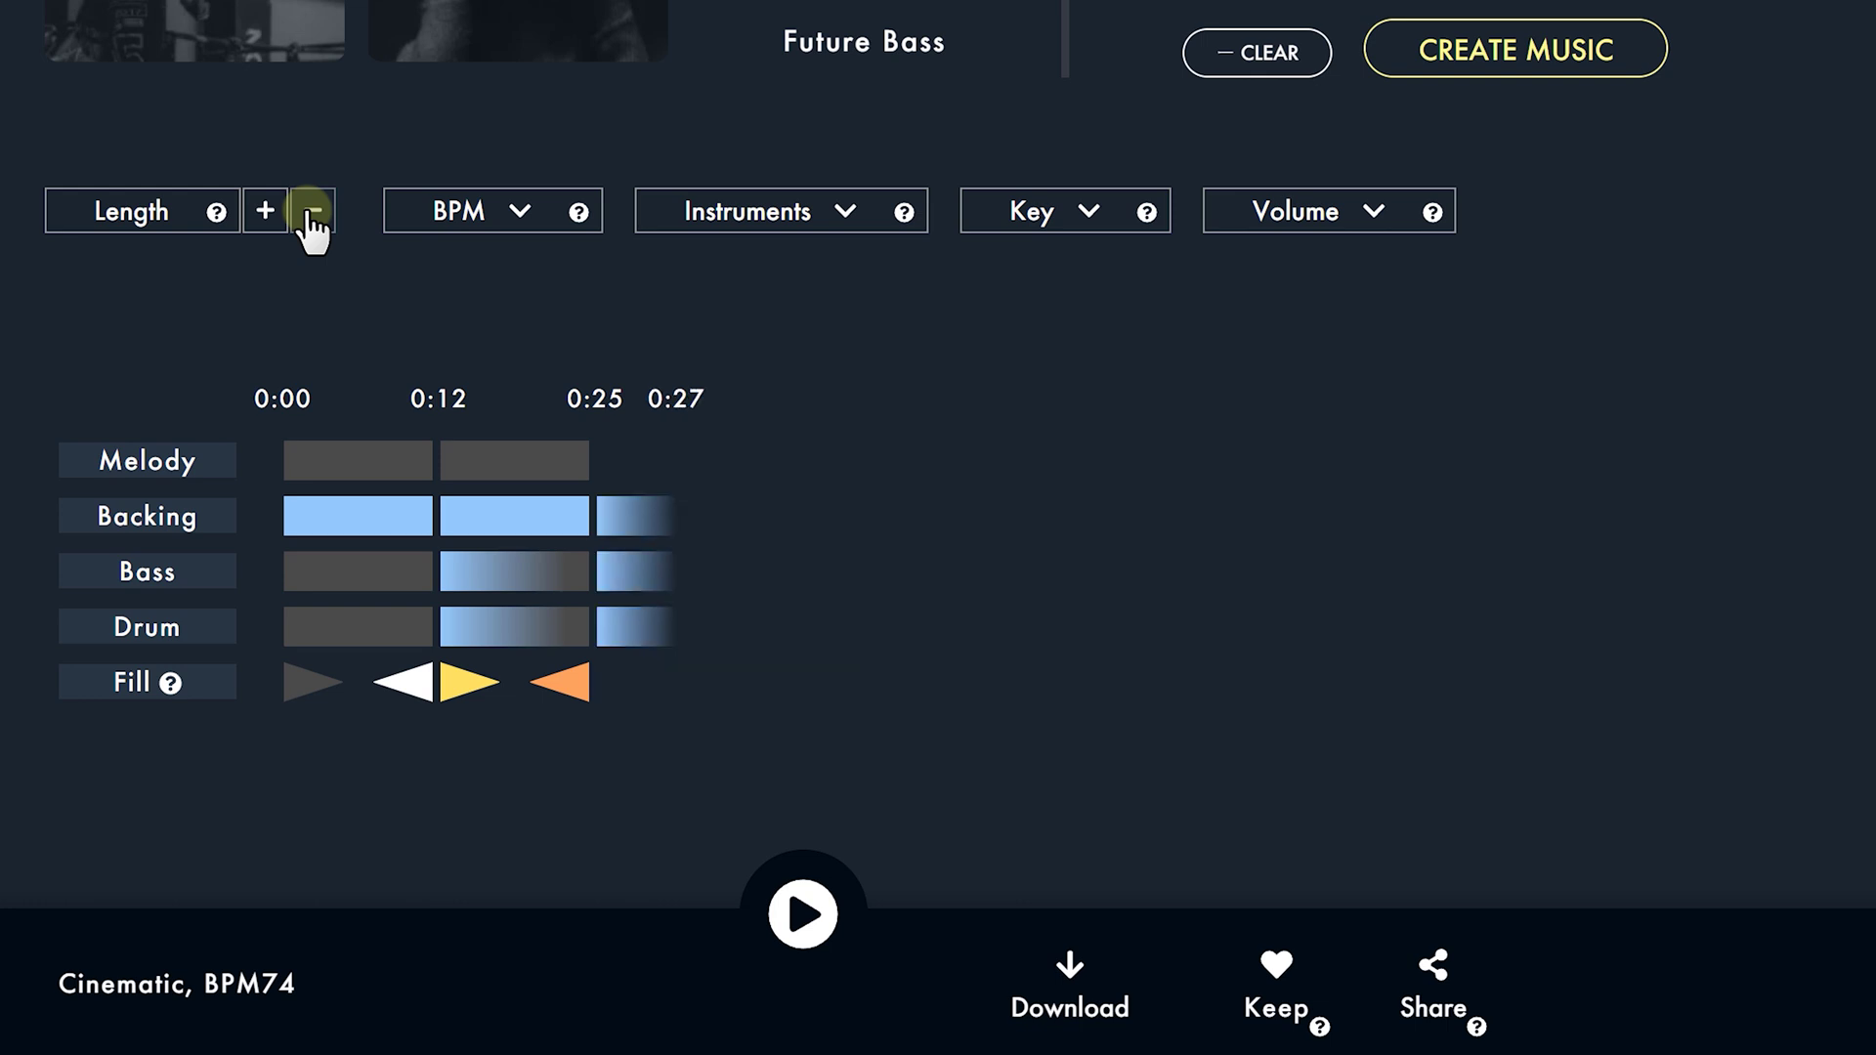
Insert and then remove blocks at the 0:12 point of the timeline.
click(435, 313)
click(501, 251)
click(501, 250)
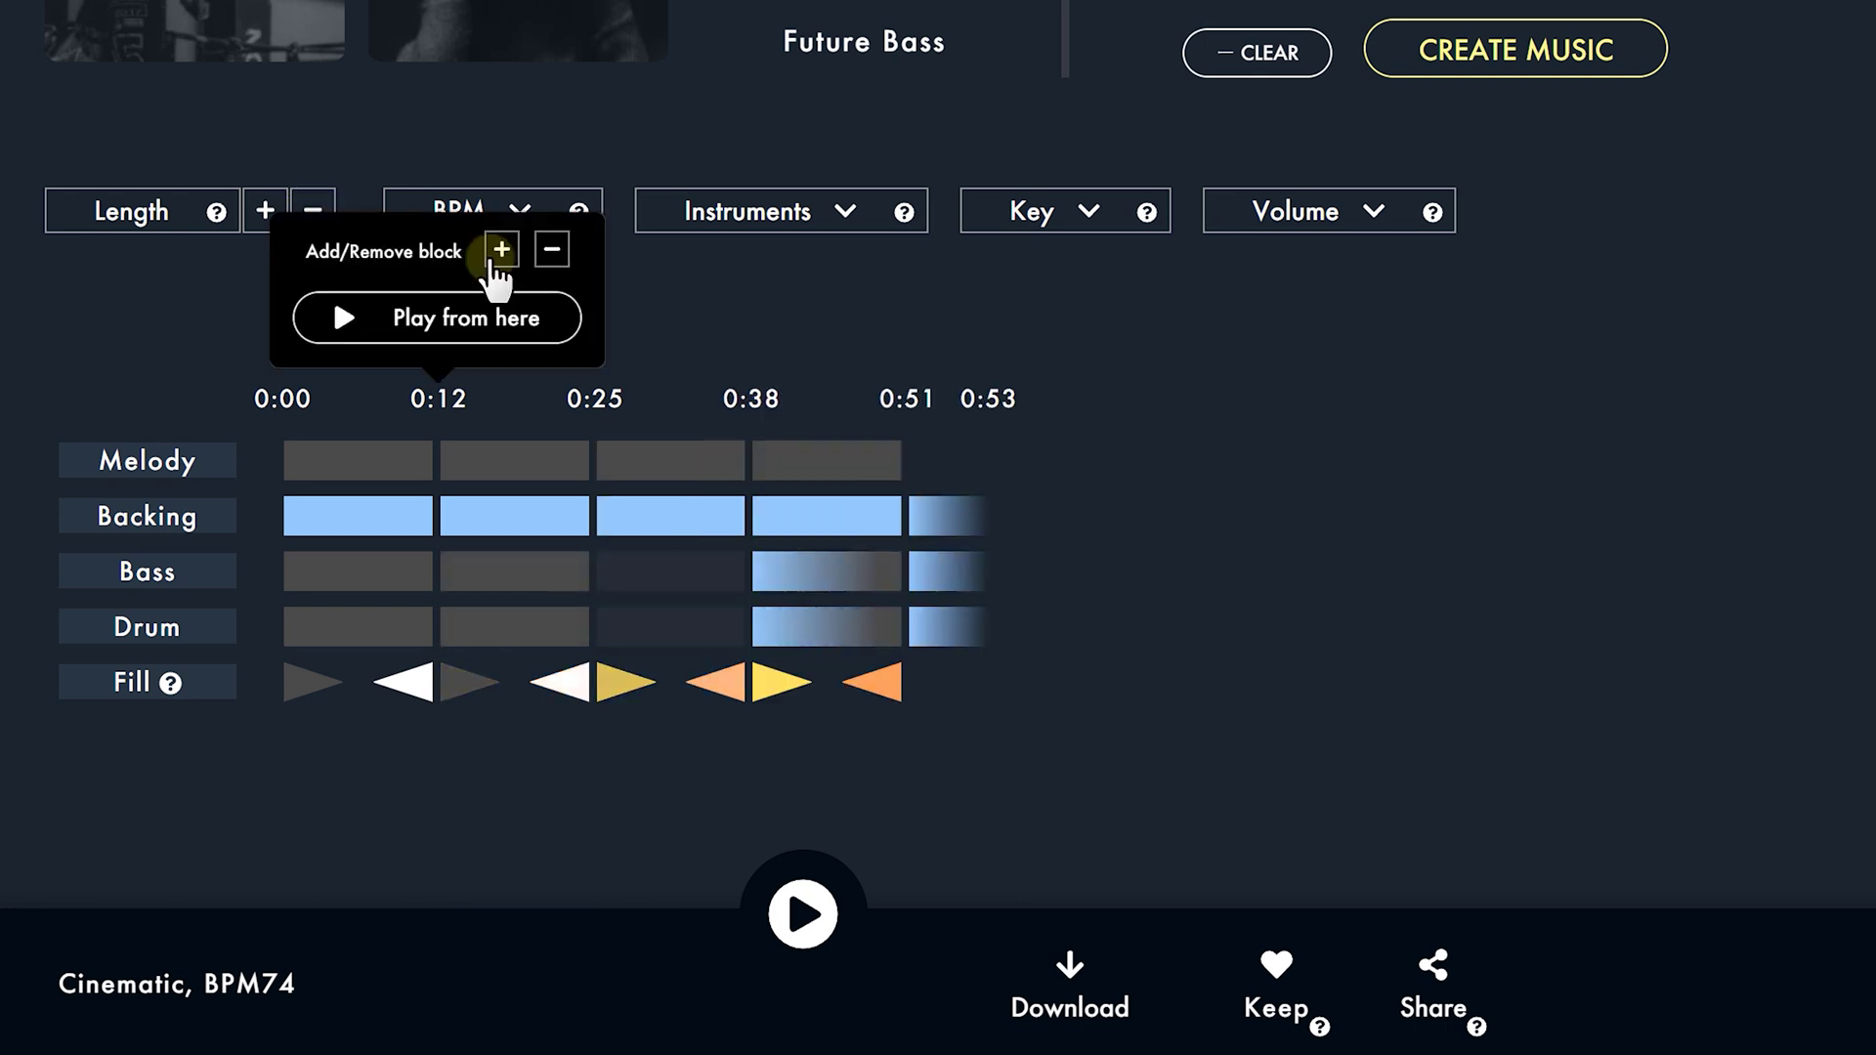
click(501, 250)
click(551, 251)
click(551, 251)
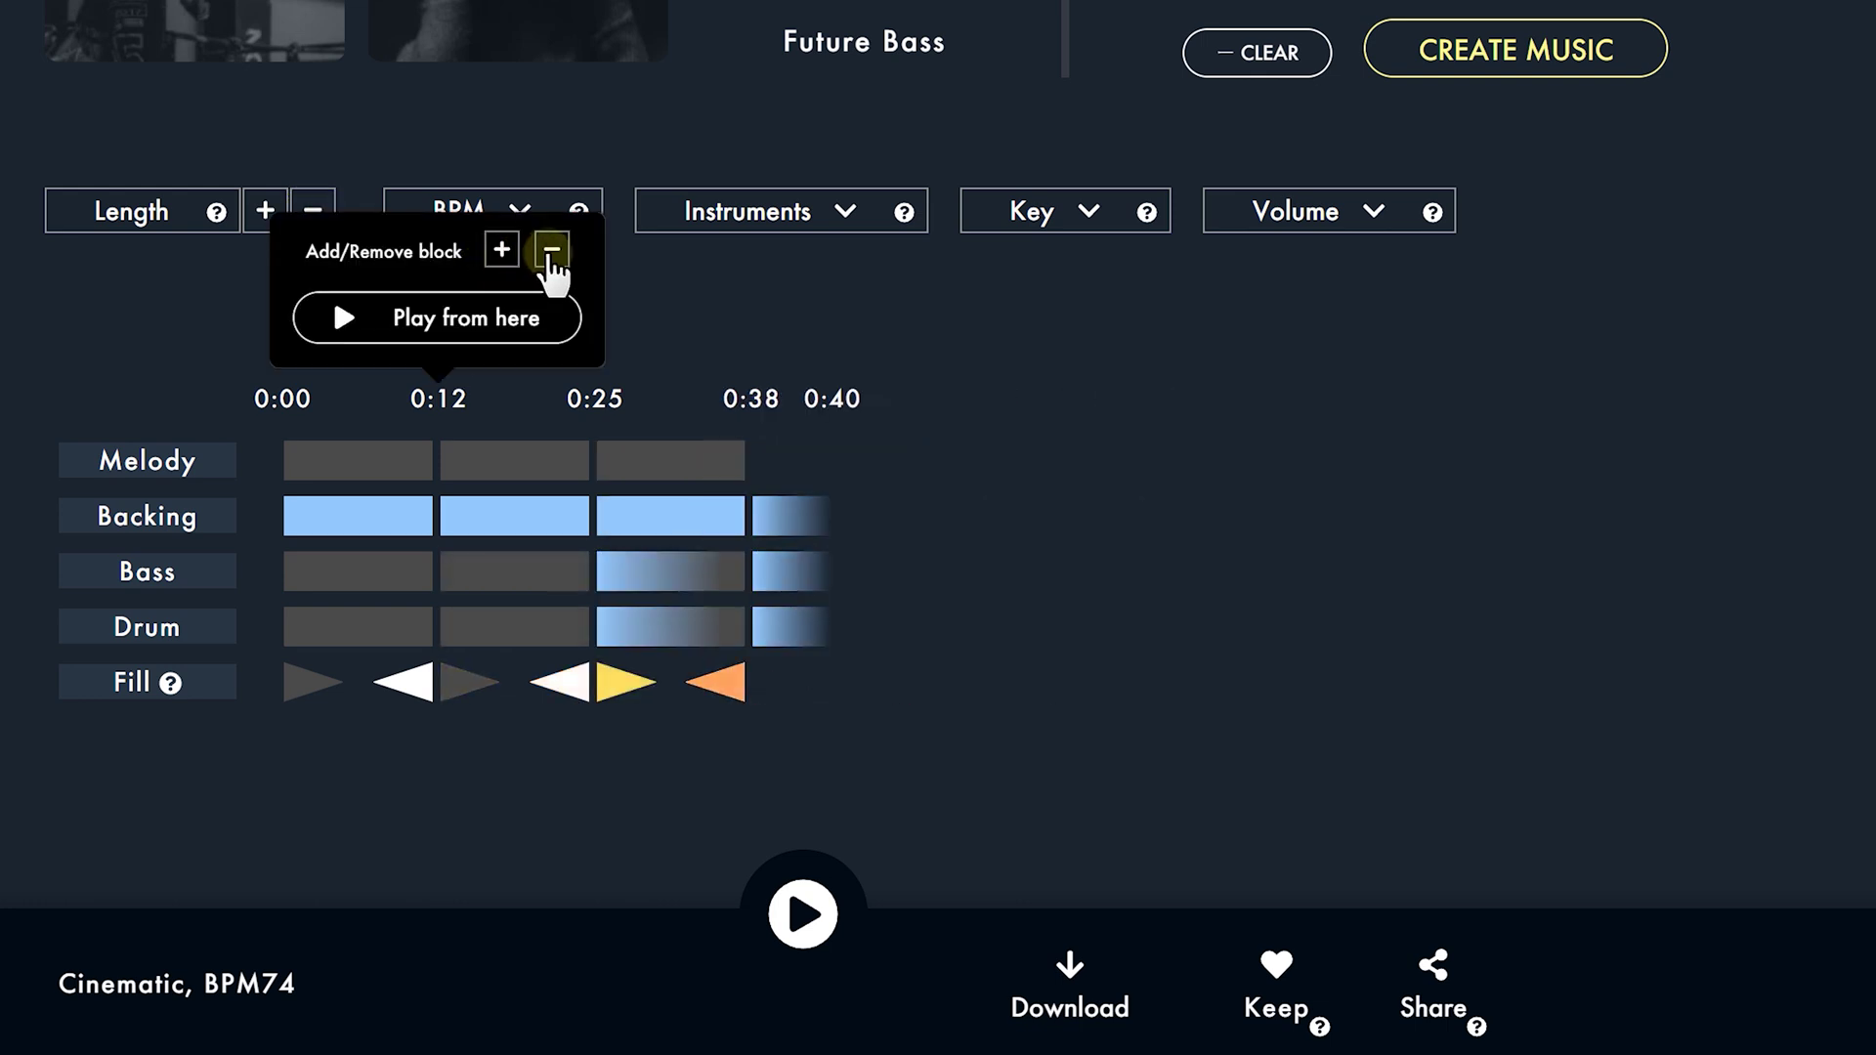
Set the tempo to 90 BPM and switch the key to k01.
click(520, 212)
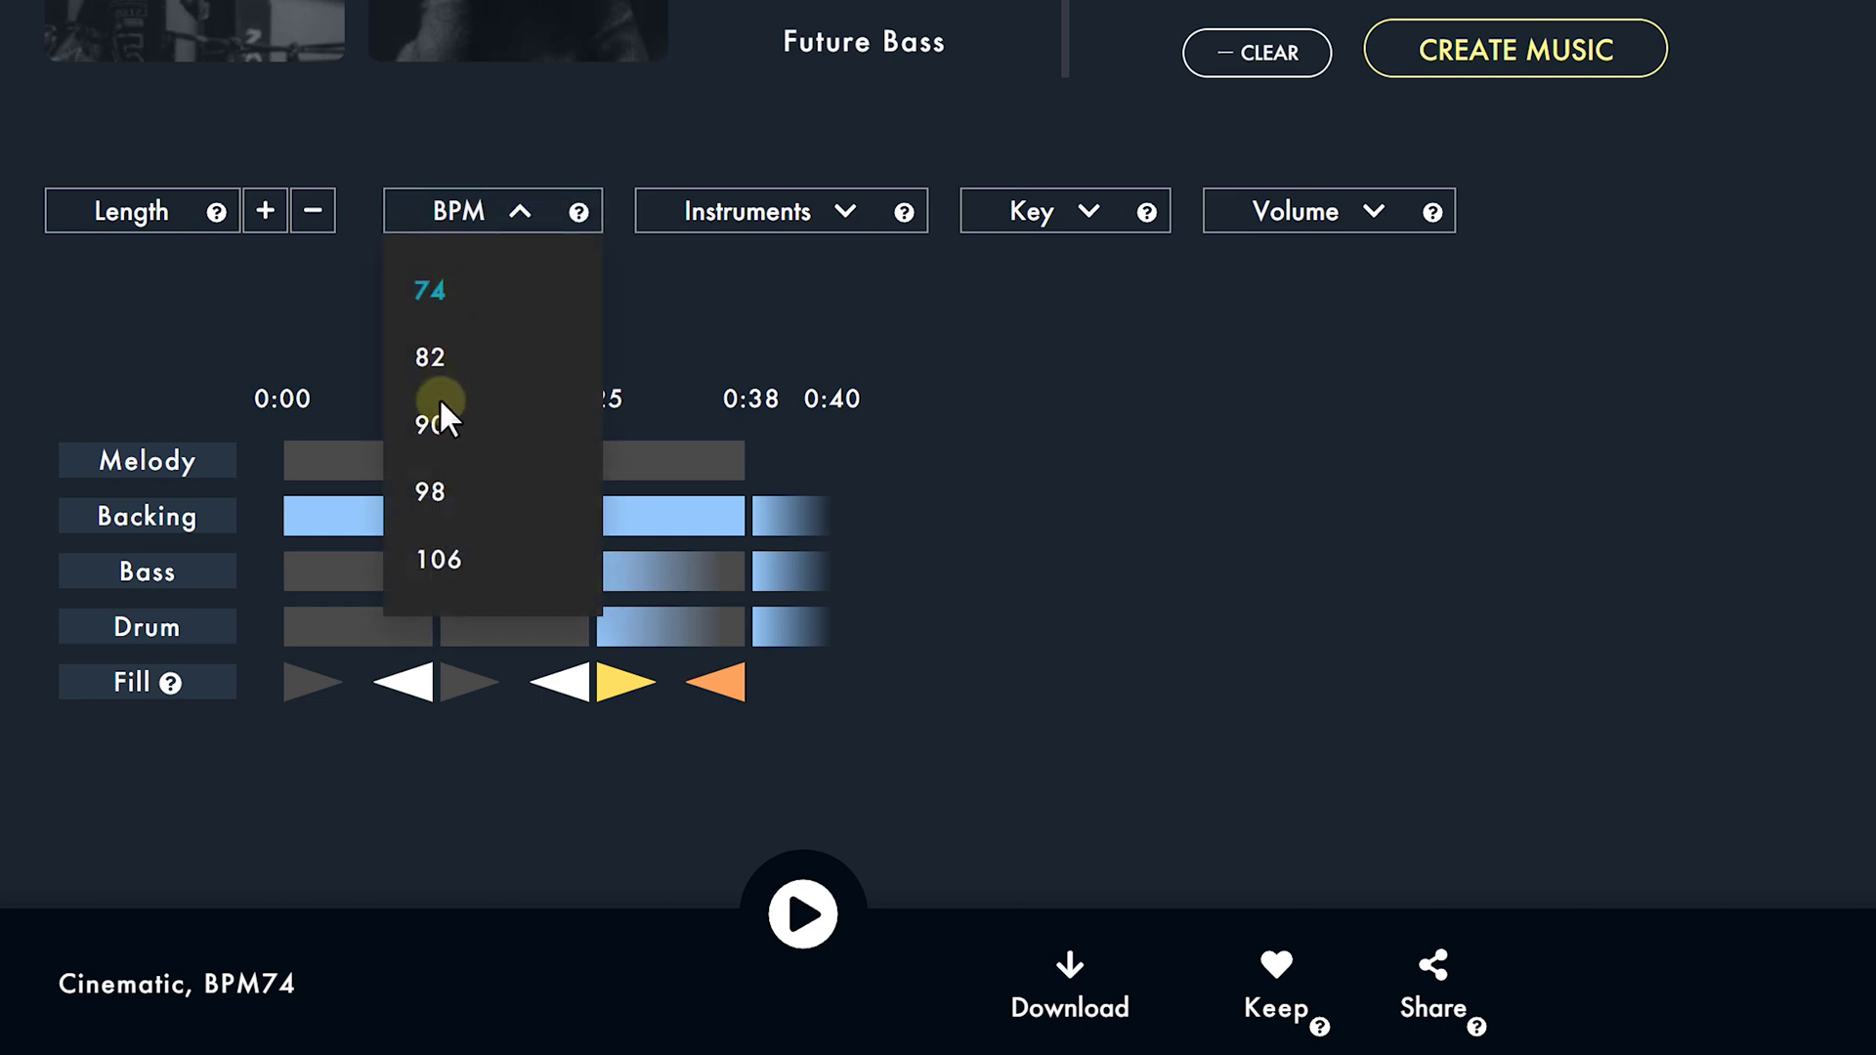
click(430, 426)
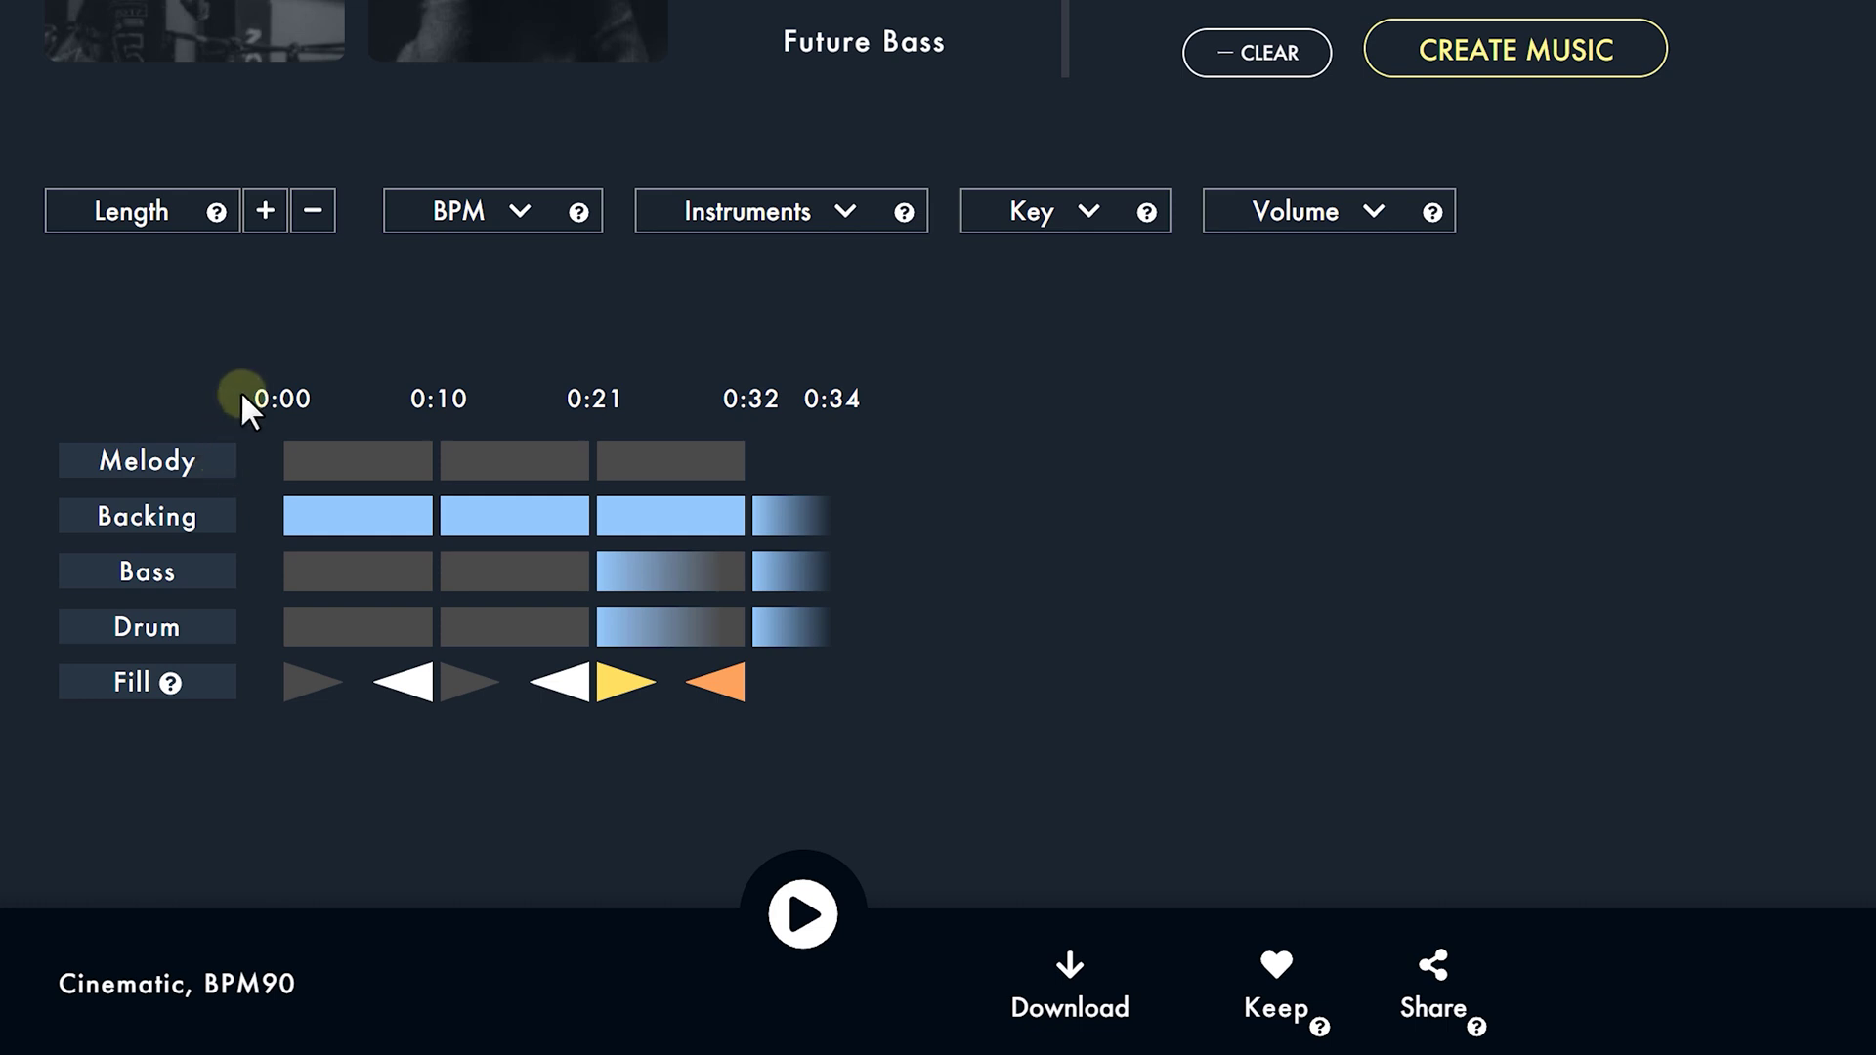
click(846, 213)
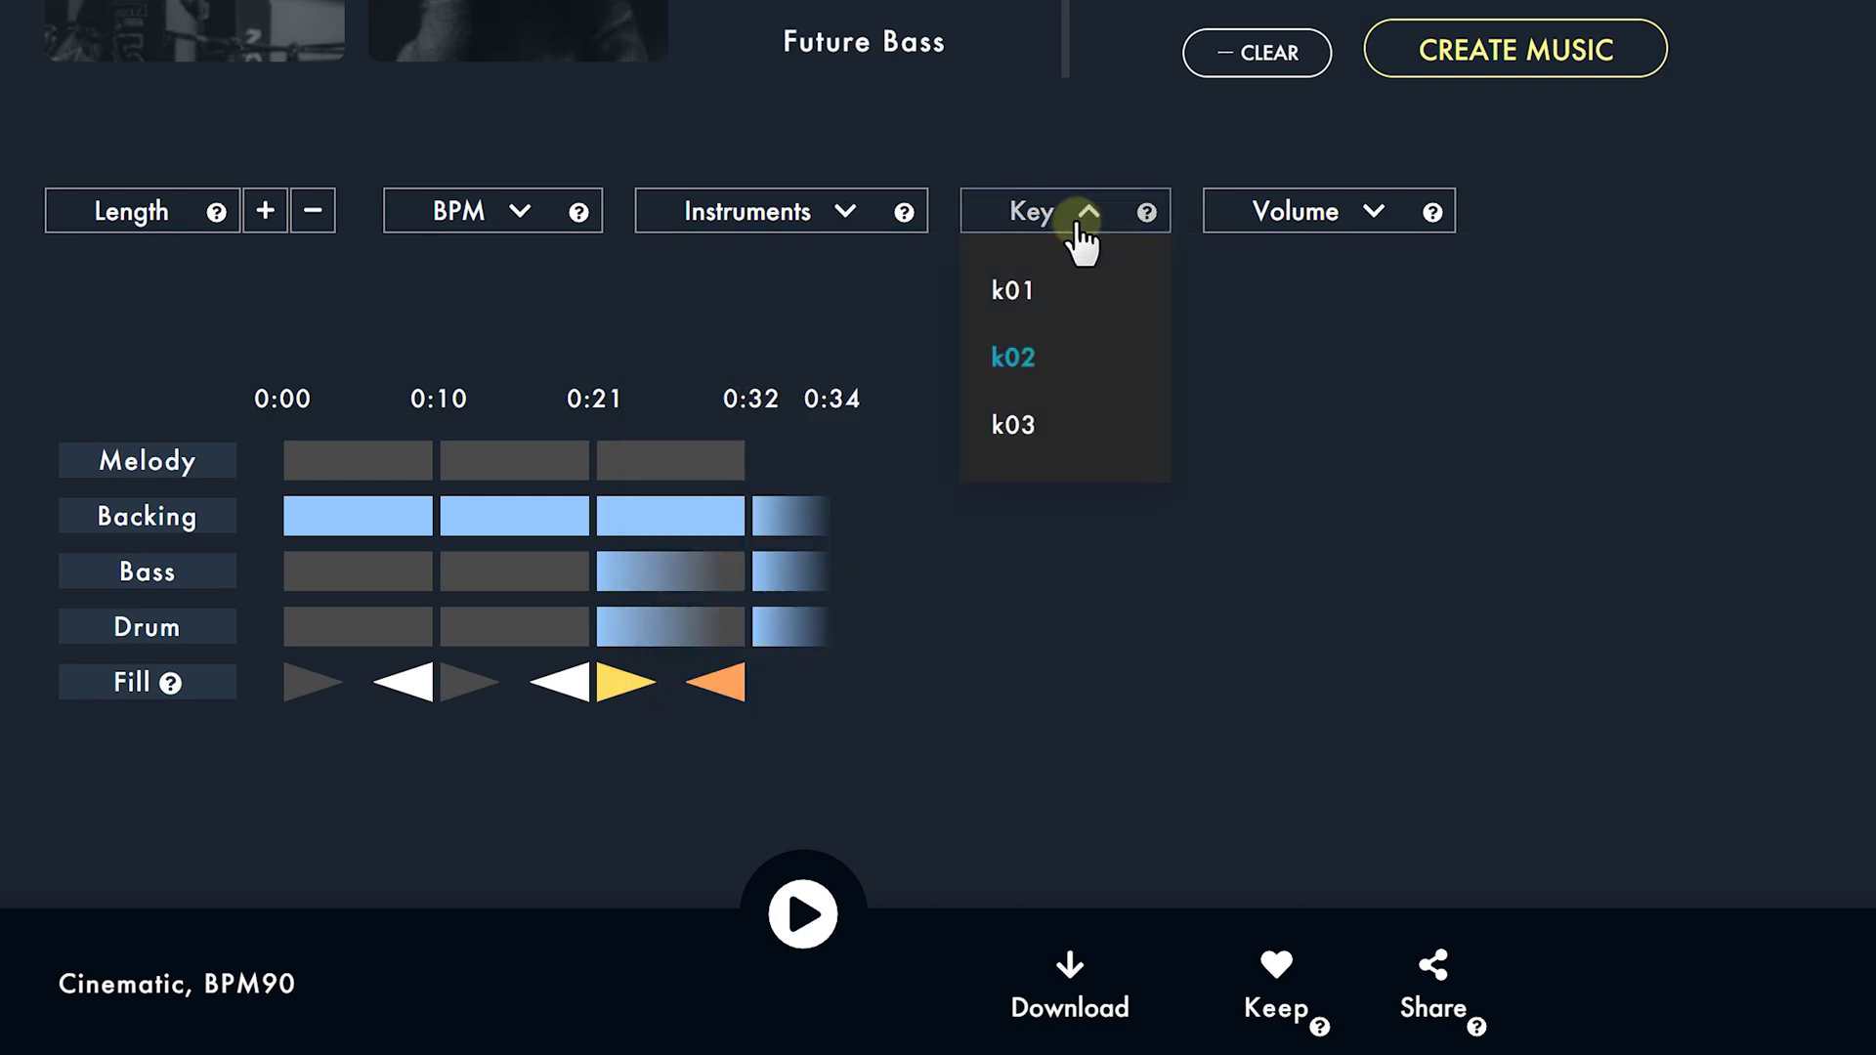
click(1026, 315)
Lower the Melody volume and raise the Backing volume.
click(1387, 227)
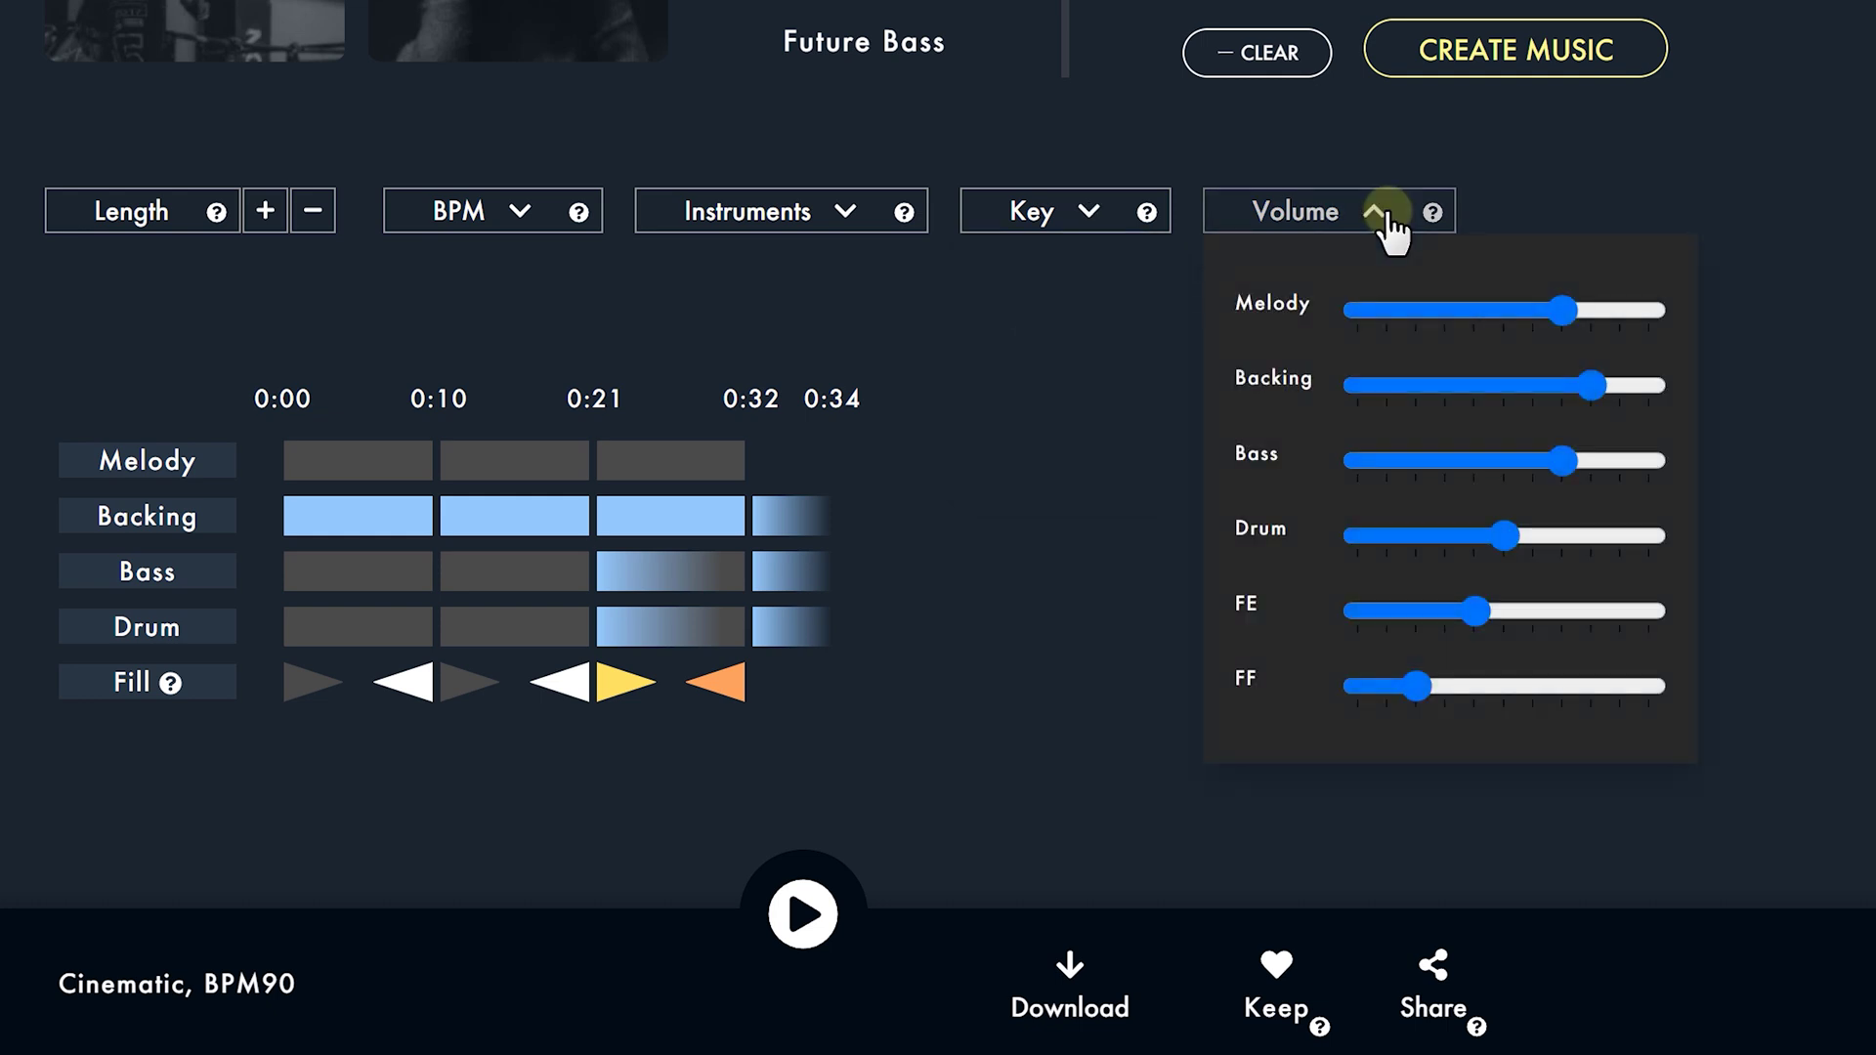
drag(1540, 307, 1499, 307)
drag(1590, 384, 1621, 384)
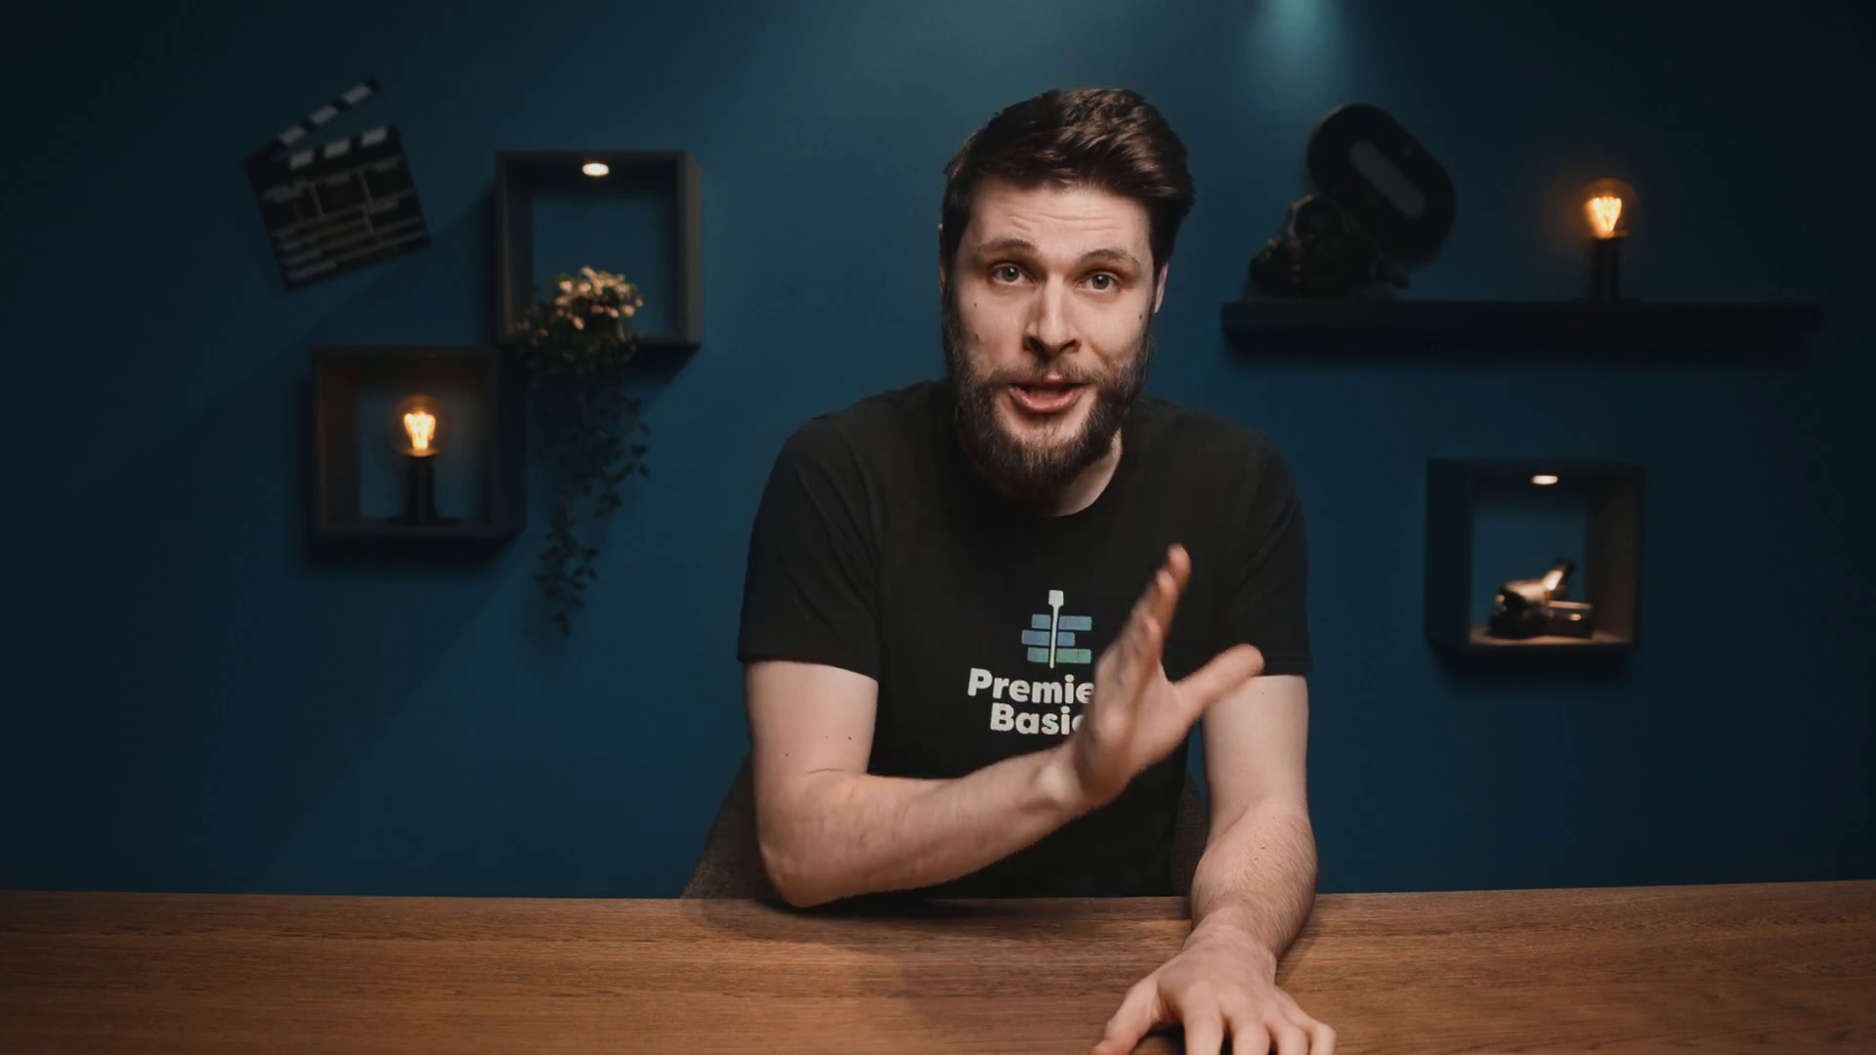
Cycle the opening section's Backing block so the backing drops out.
click(409, 516)
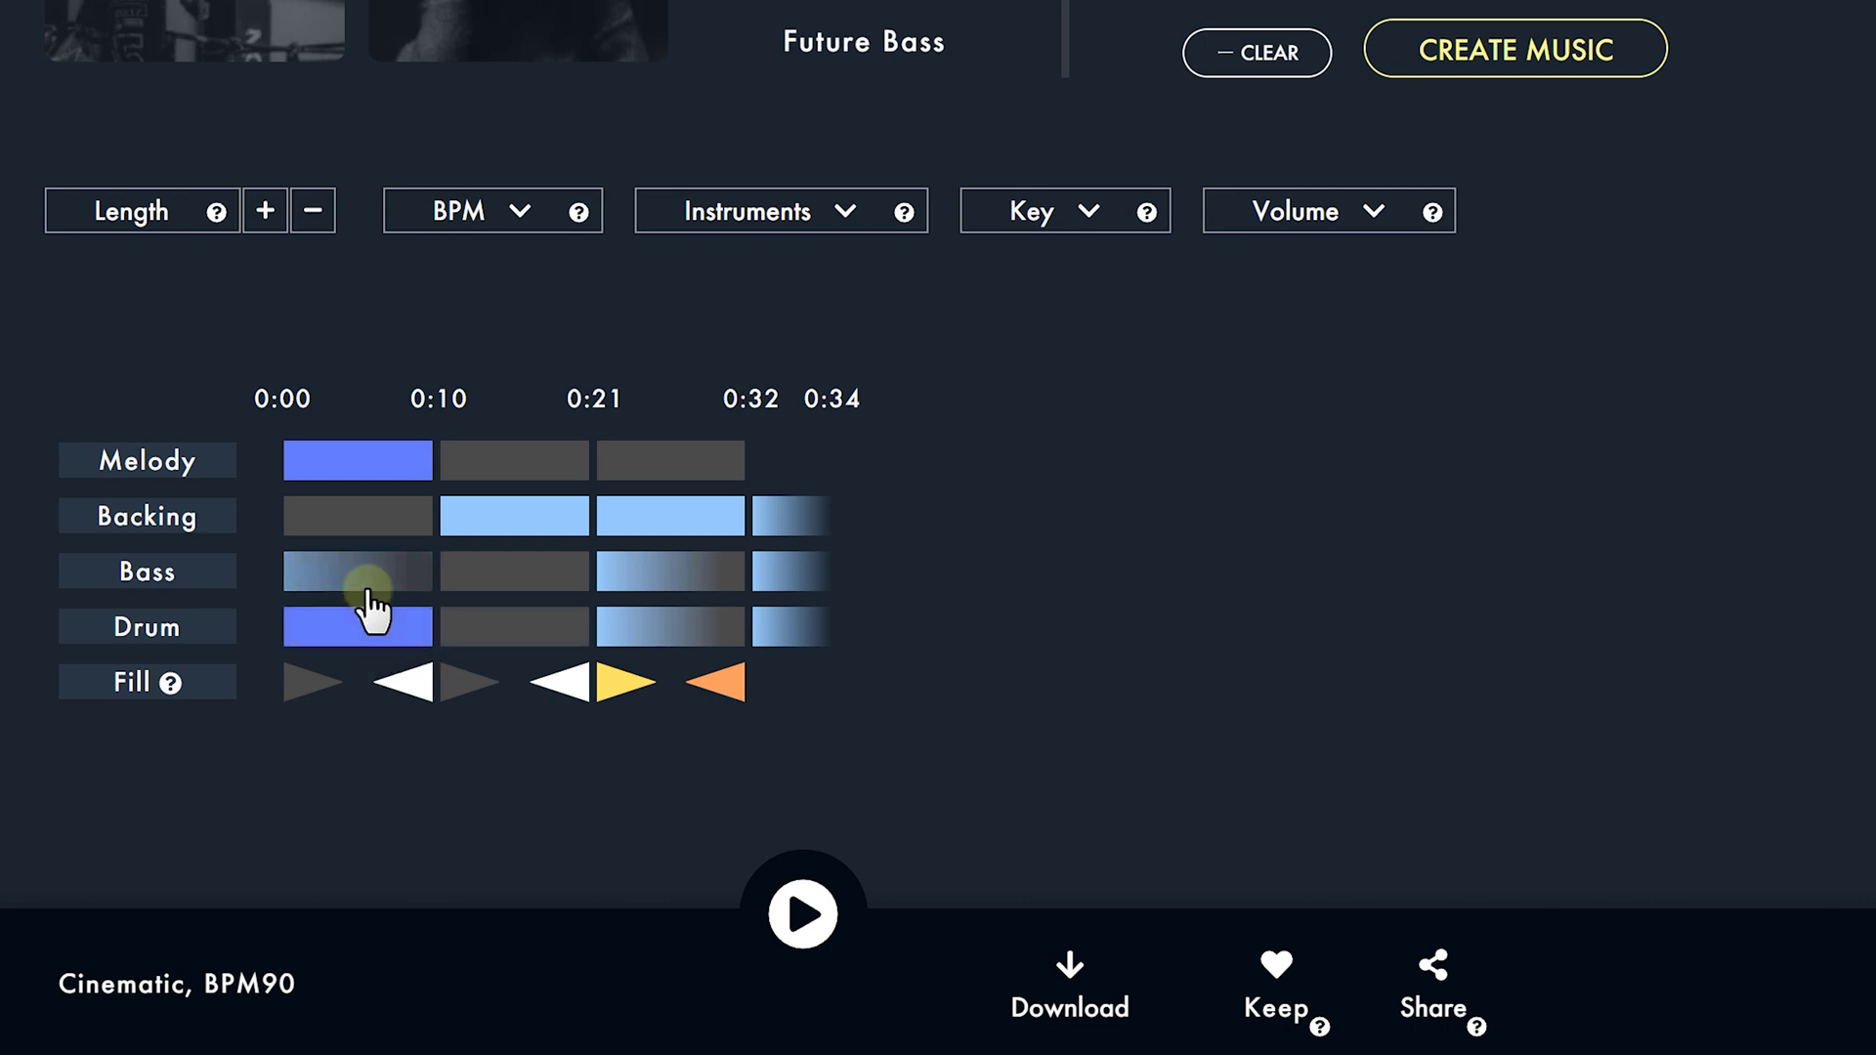
Bring in opening backing, add melody in sections two and three, and adjust third-section bass, drums, backing.
click(367, 535)
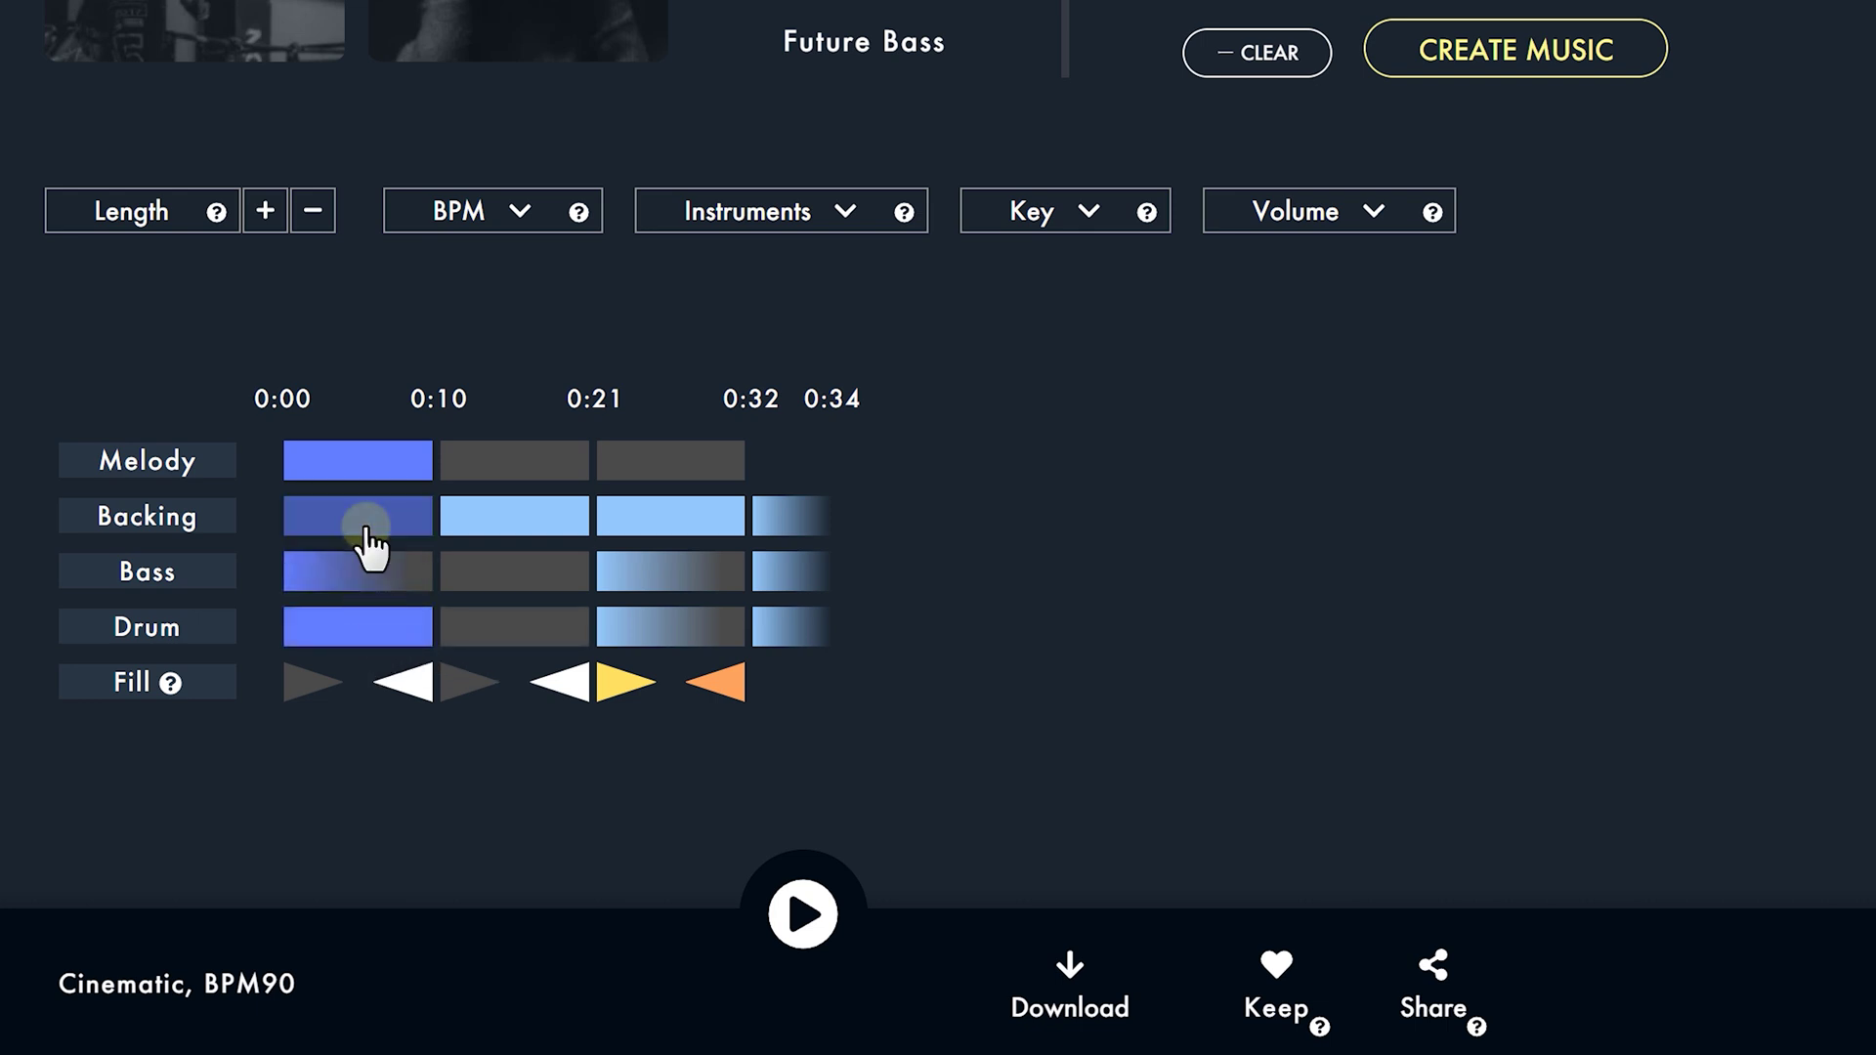
click(500, 473)
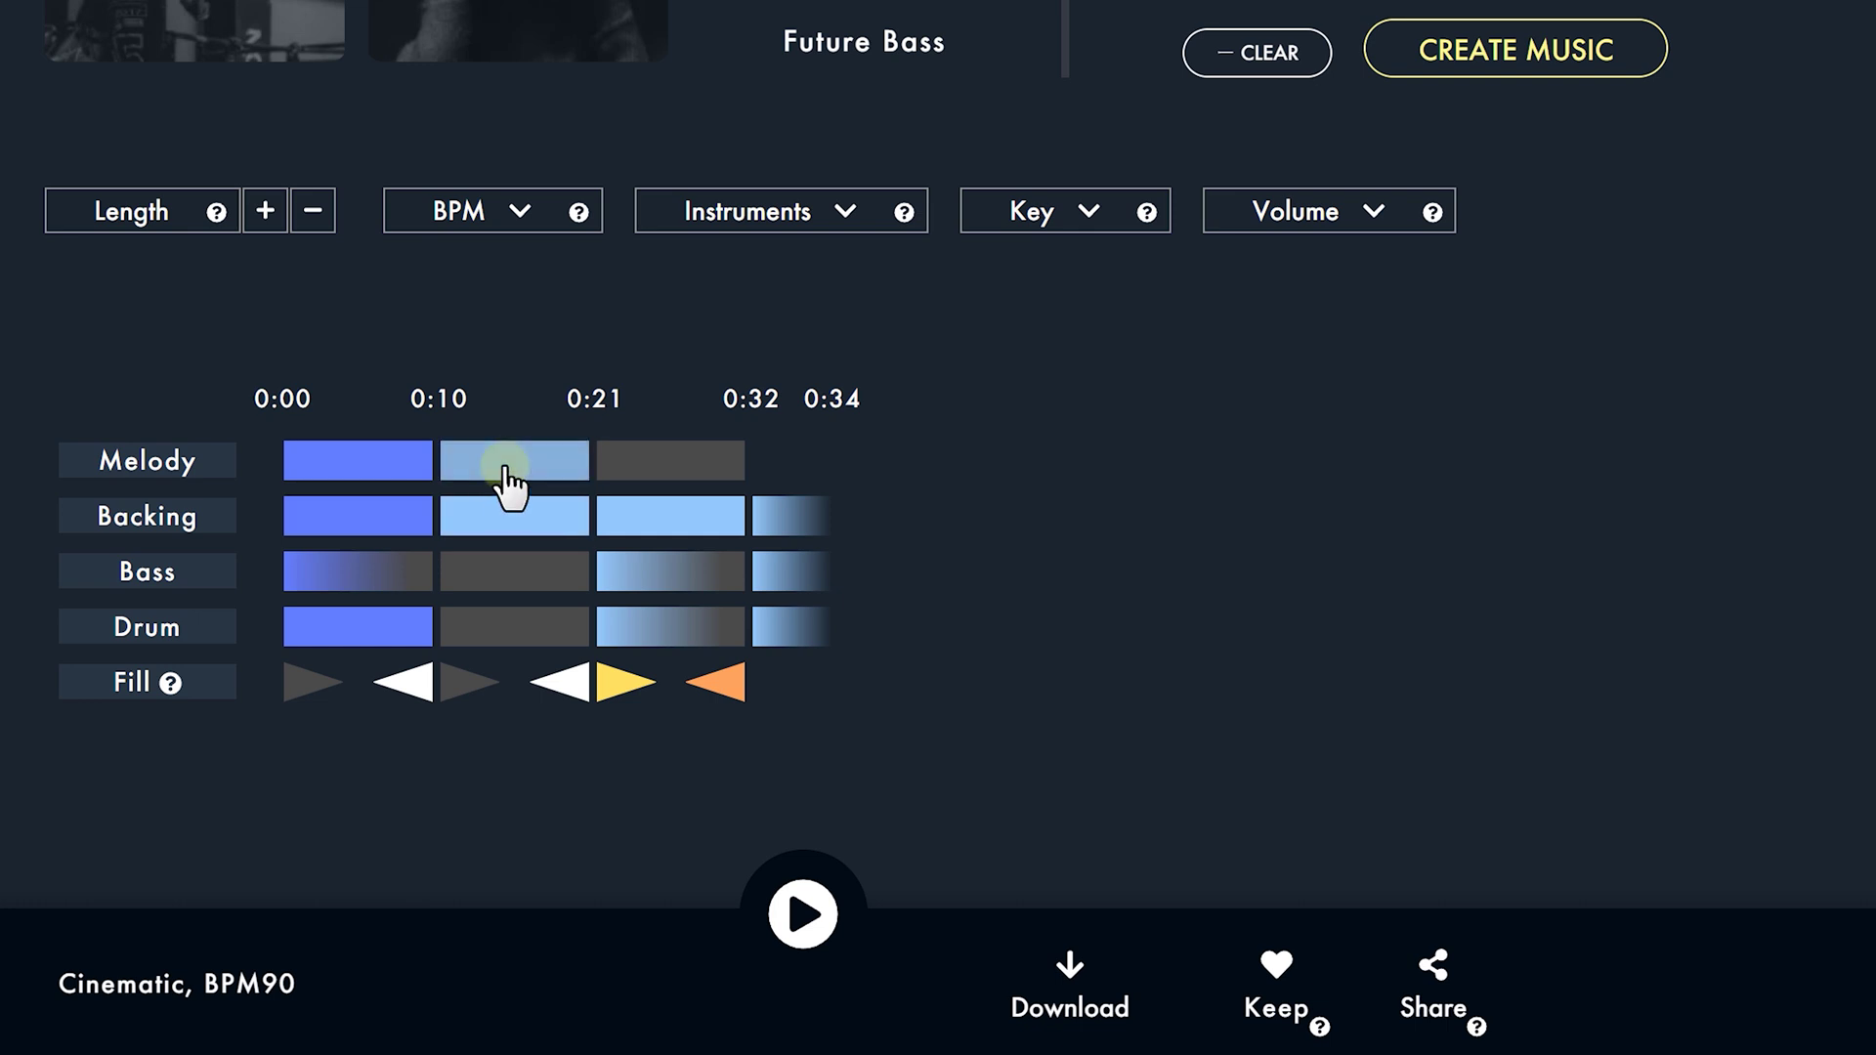
click(670, 479)
click(676, 577)
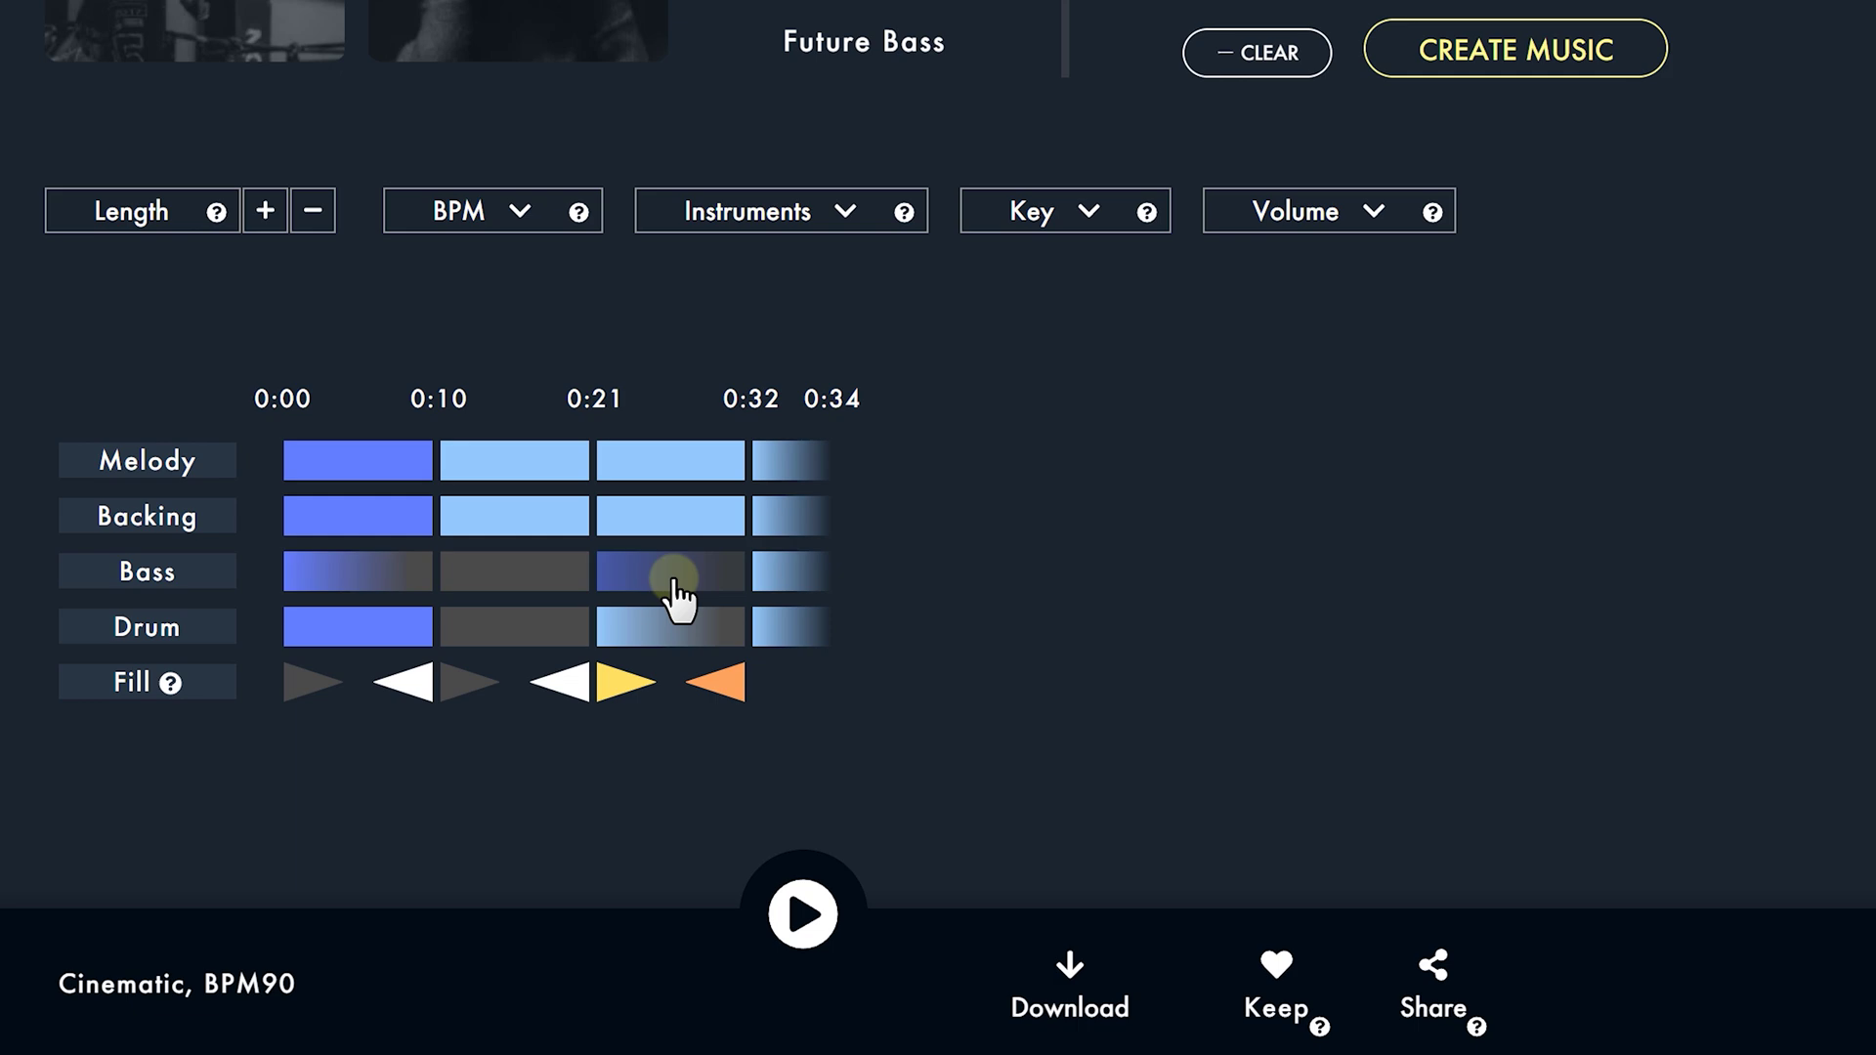
click(667, 625)
click(681, 506)
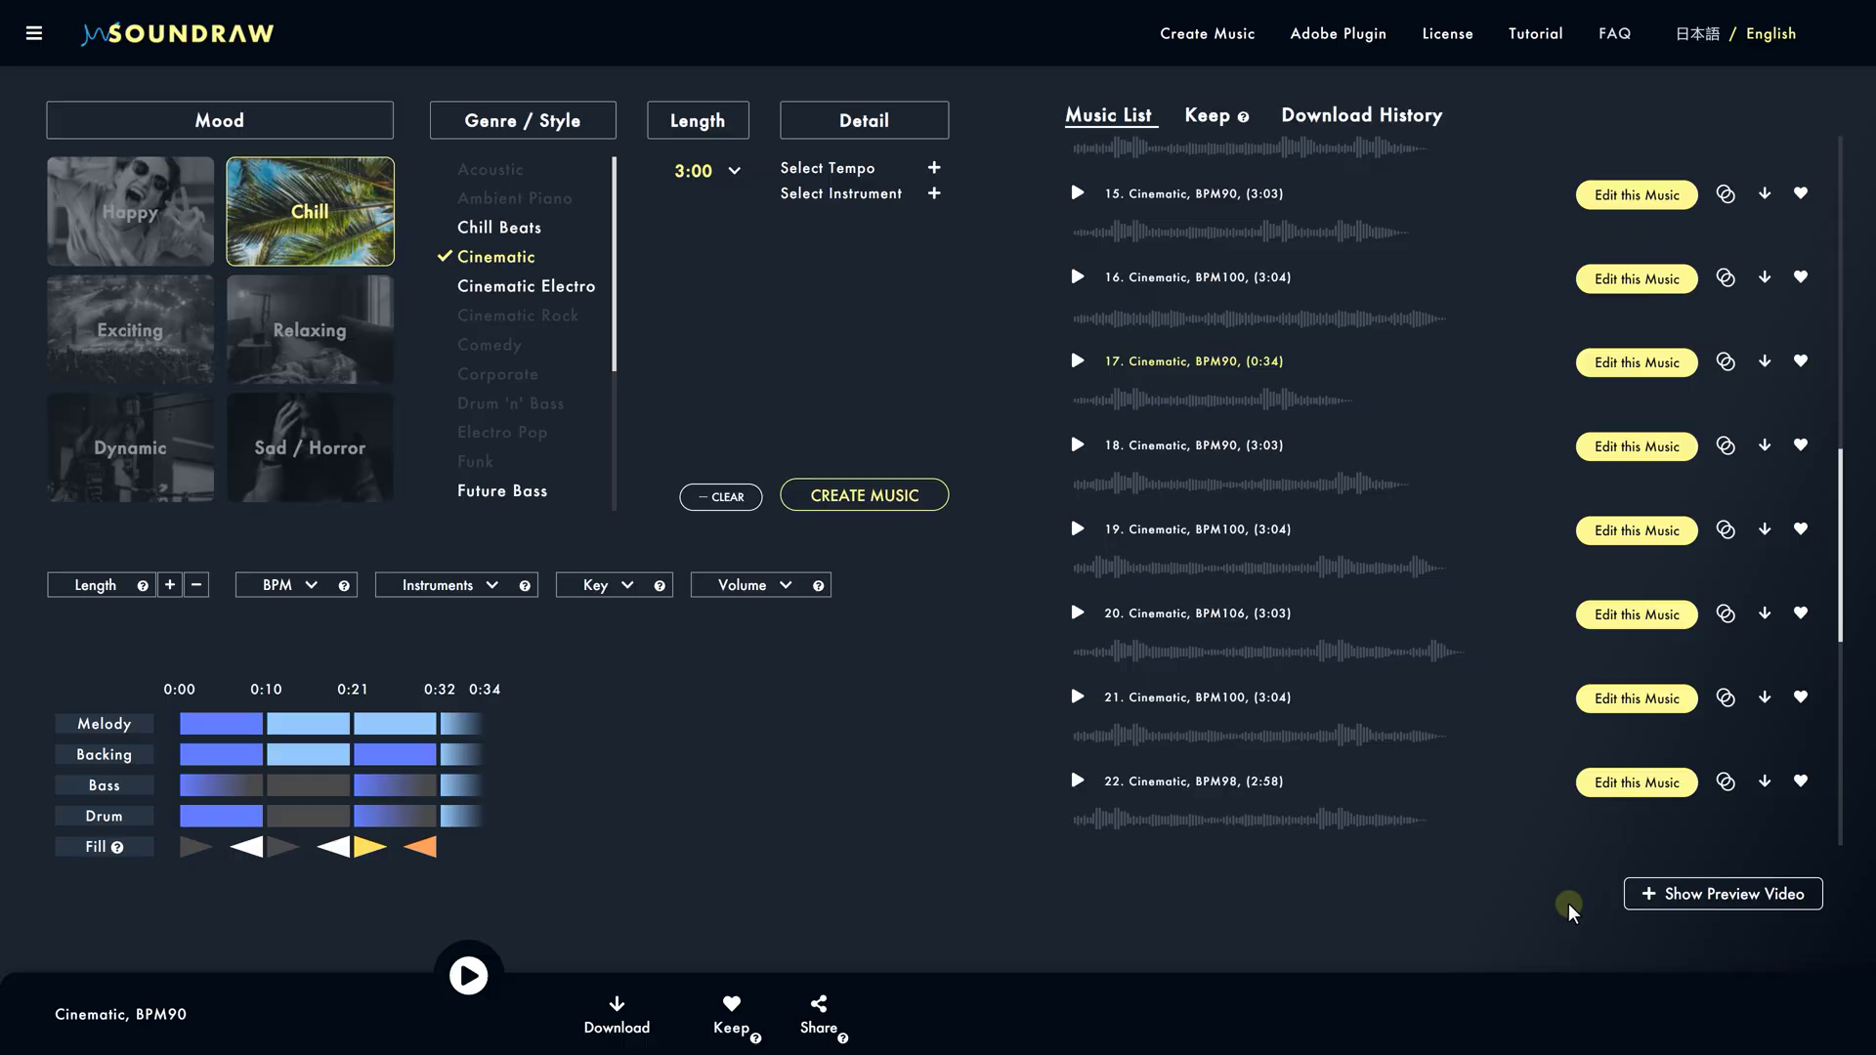
Drop a video clip into the preview panel and play the track alongside it.
click(1688, 904)
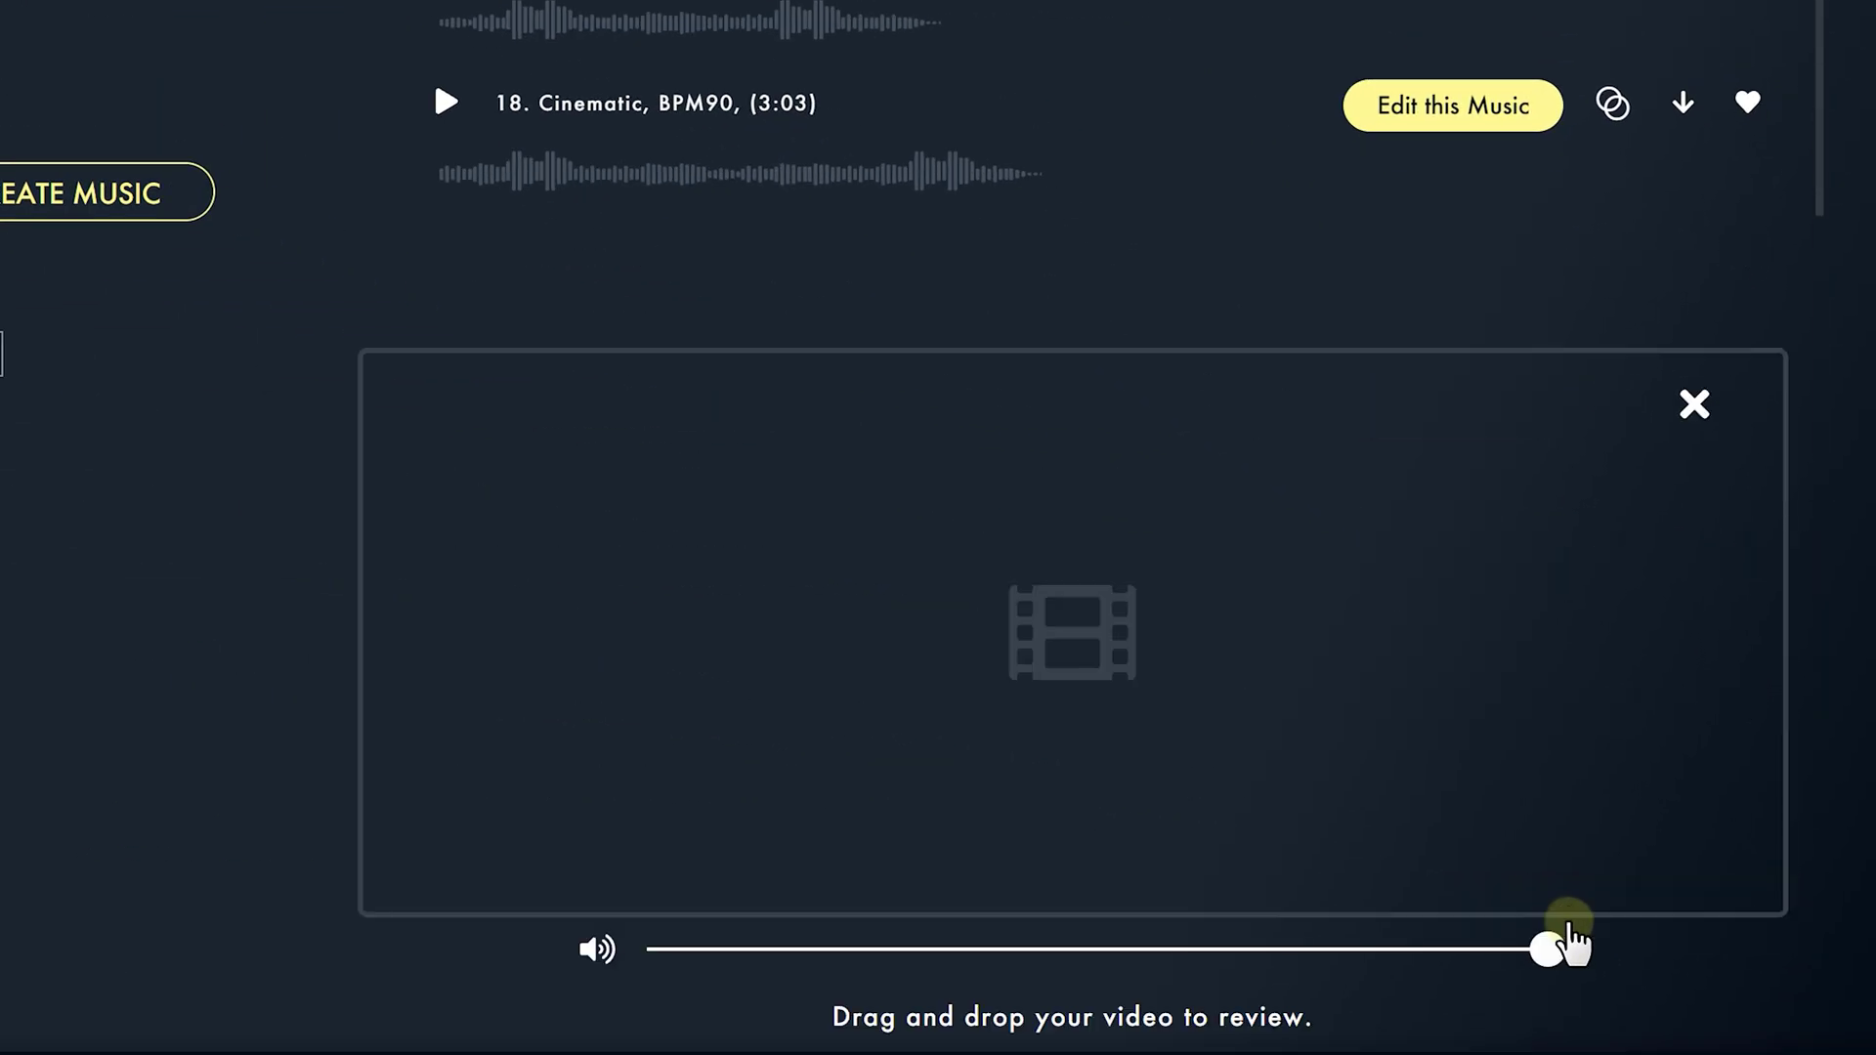
drag(1818, 586, 1115, 661)
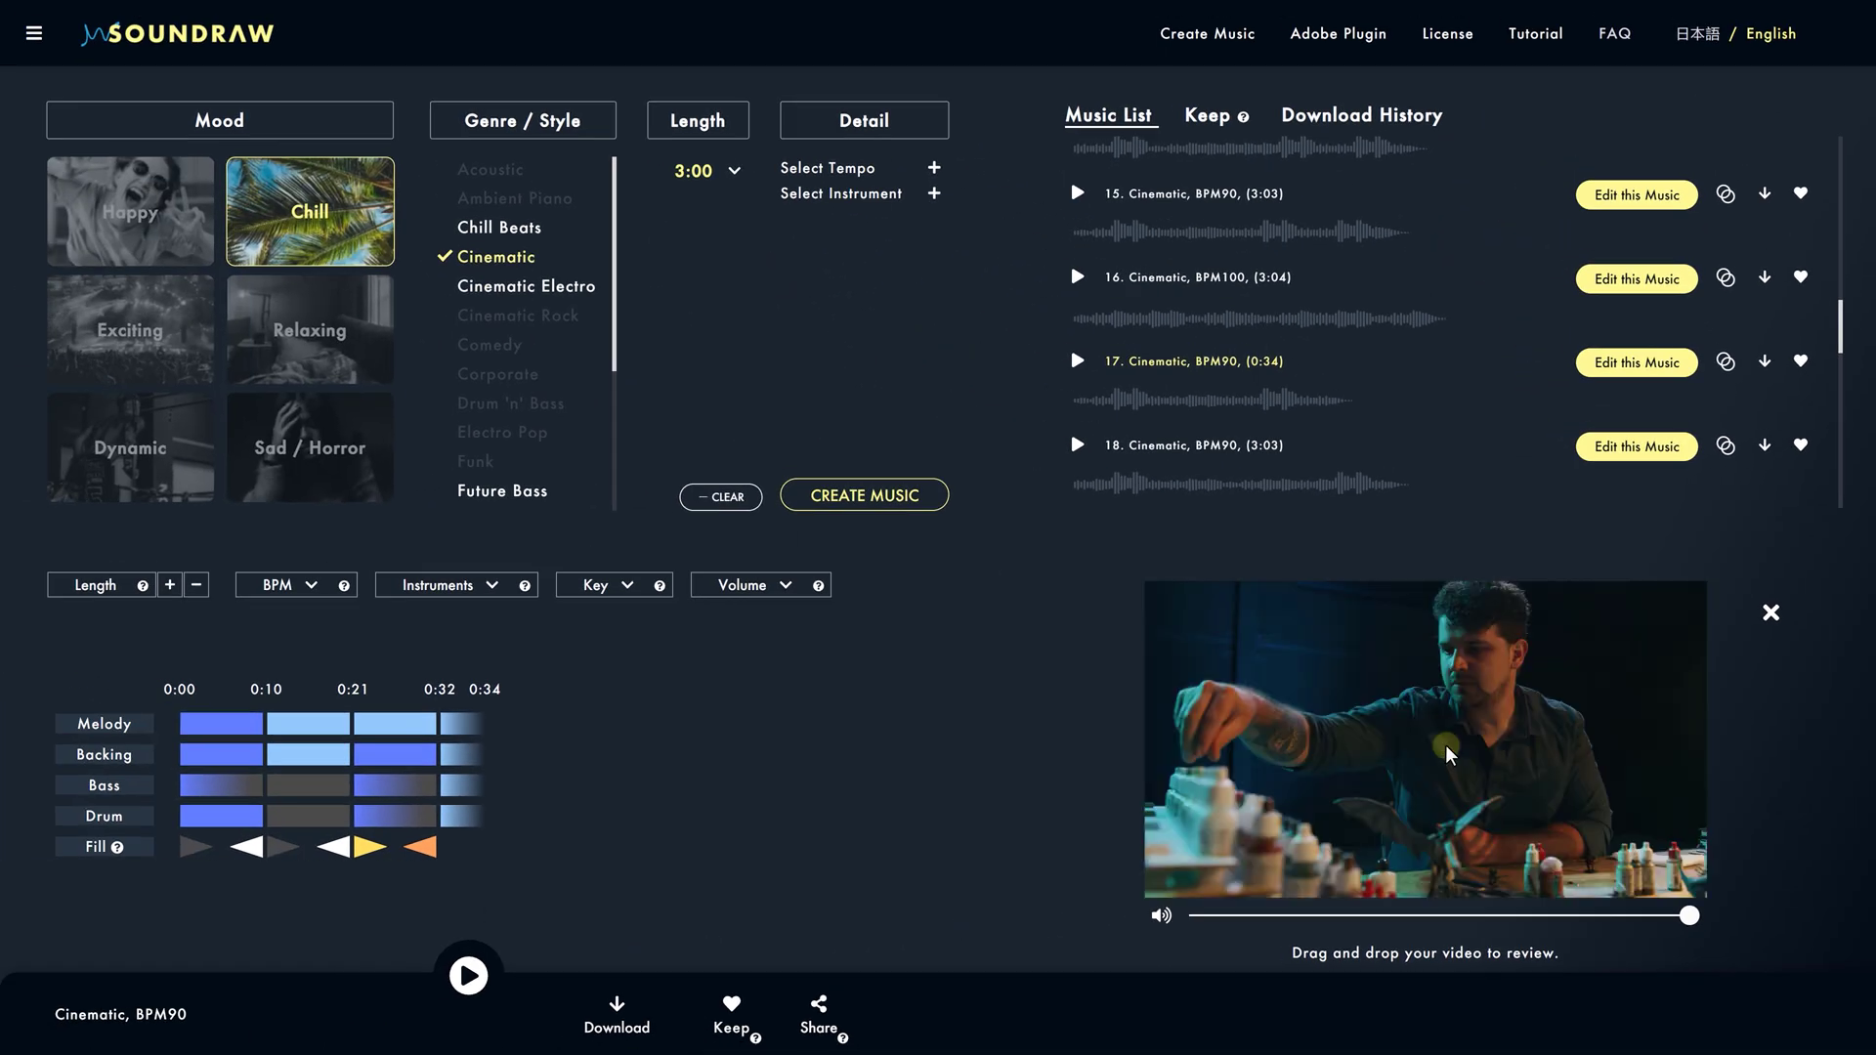
click(468, 975)
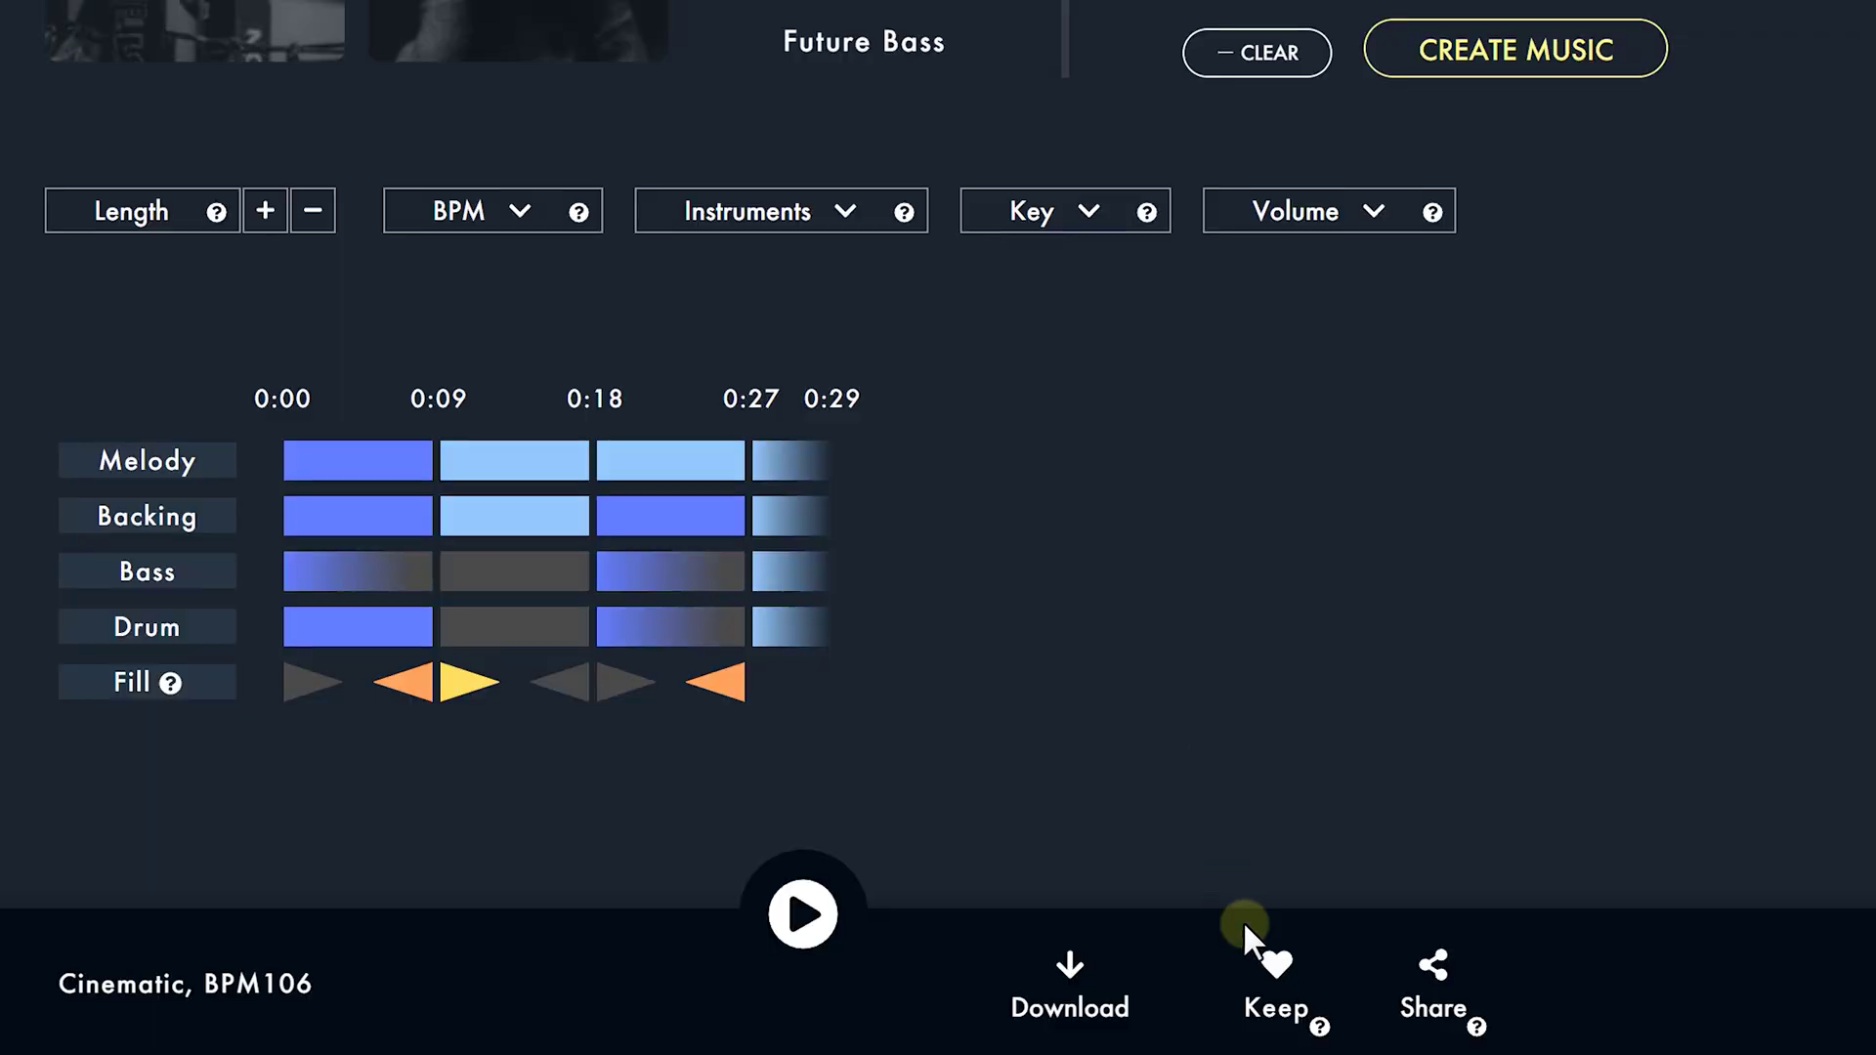
Save the 0:29 Cinematic BPM106 track as kept and show its soundraw.io share link.
click(1268, 964)
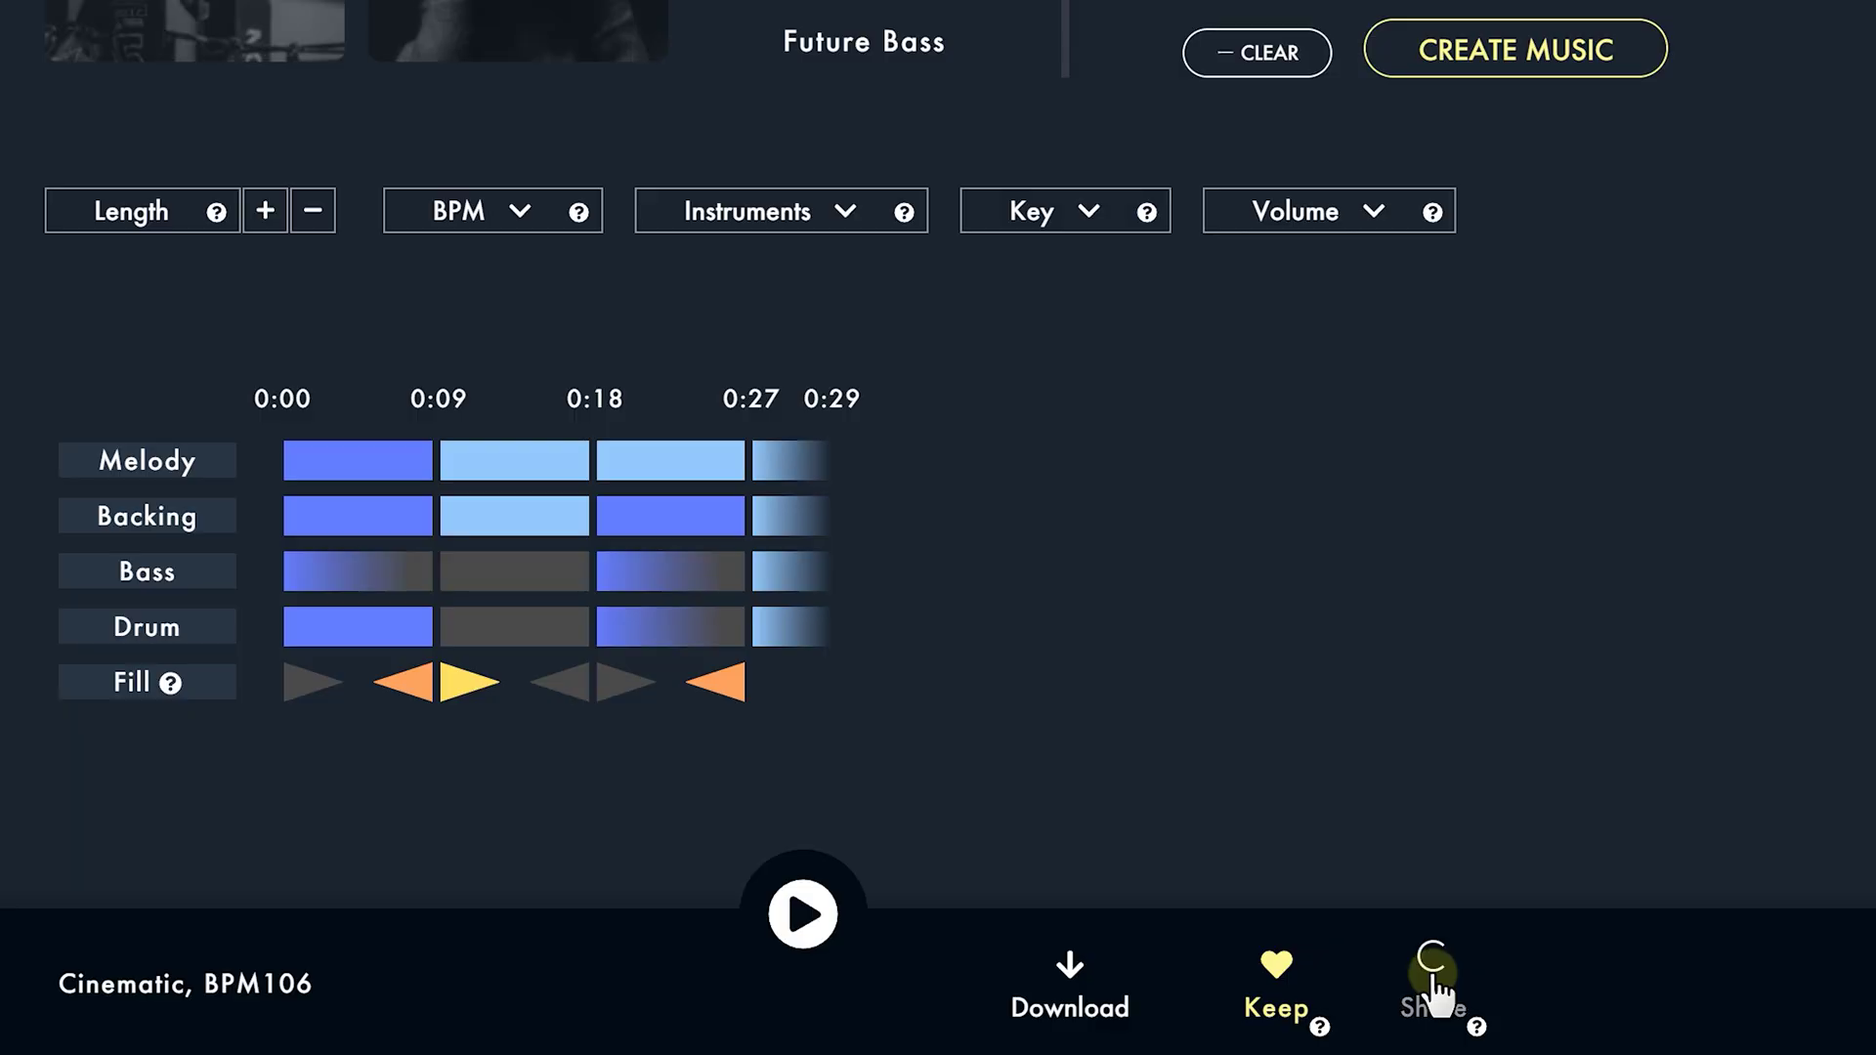
click(1435, 977)
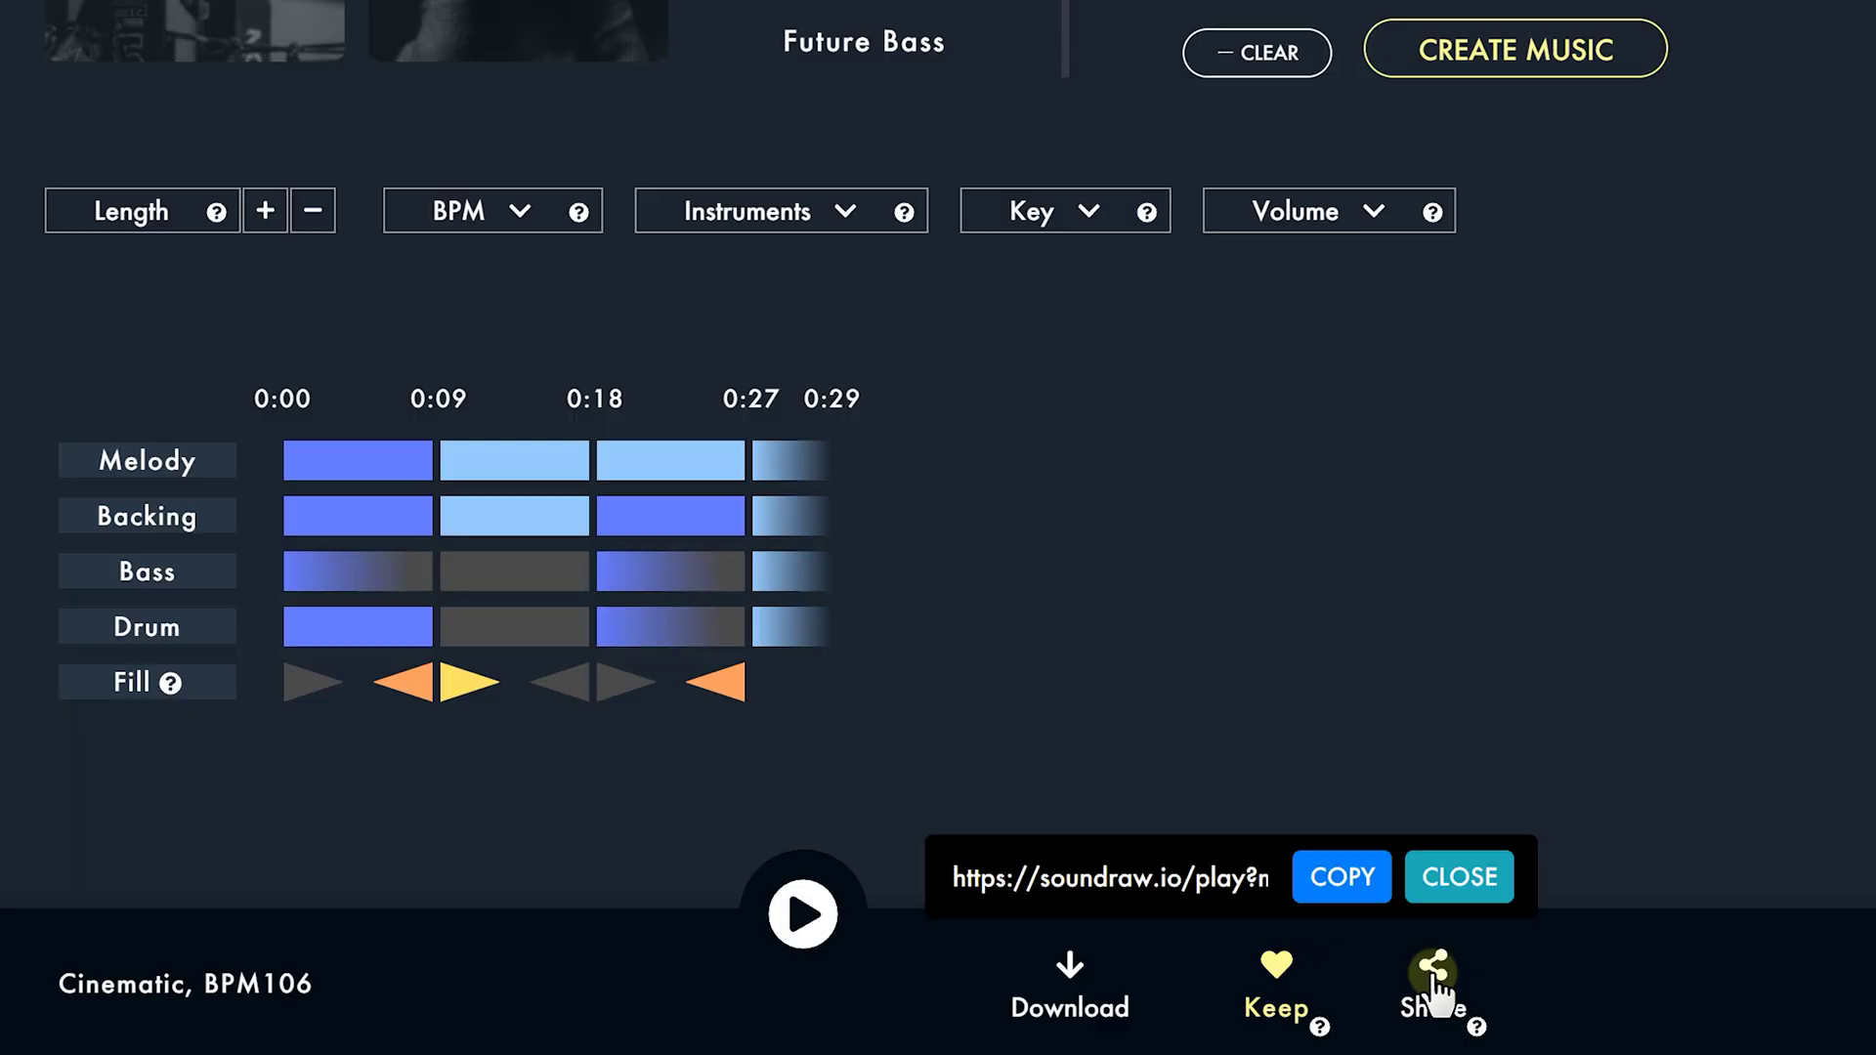
Copy the soundraw.io play link and dismiss the share popup.
click(1343, 878)
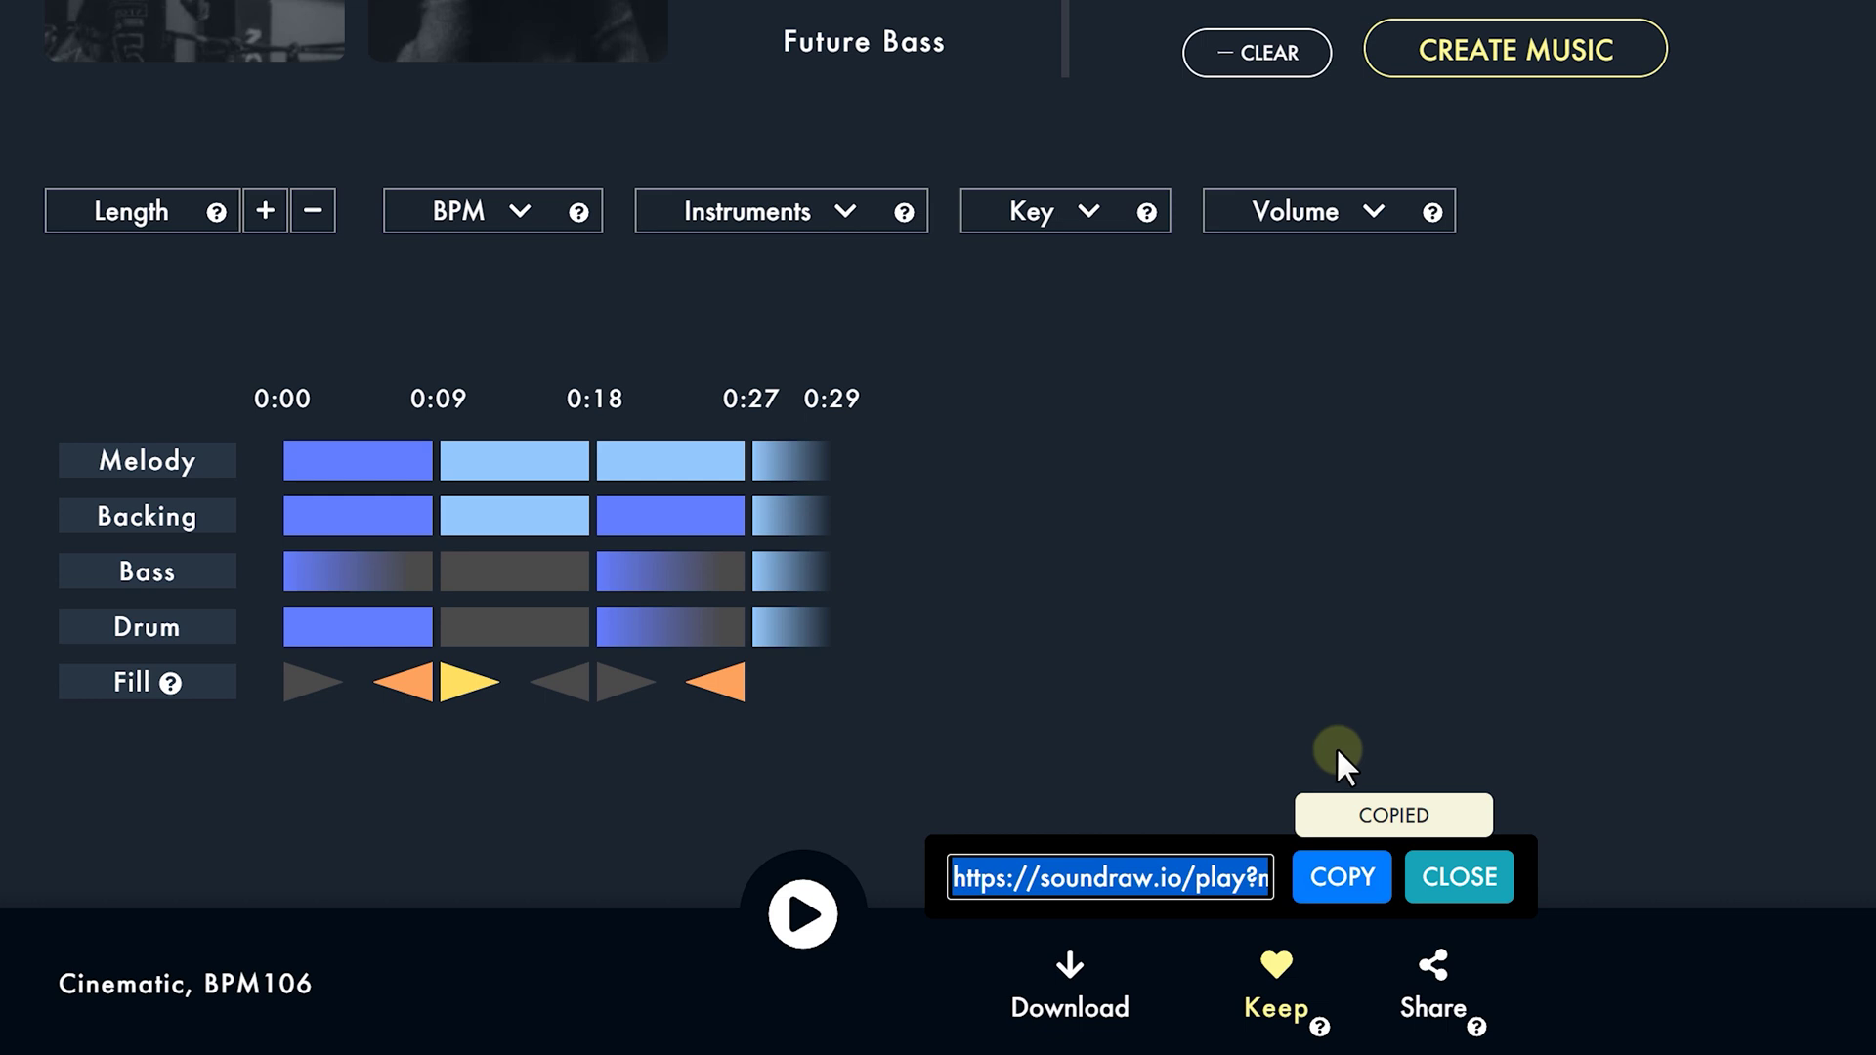
click(1163, 840)
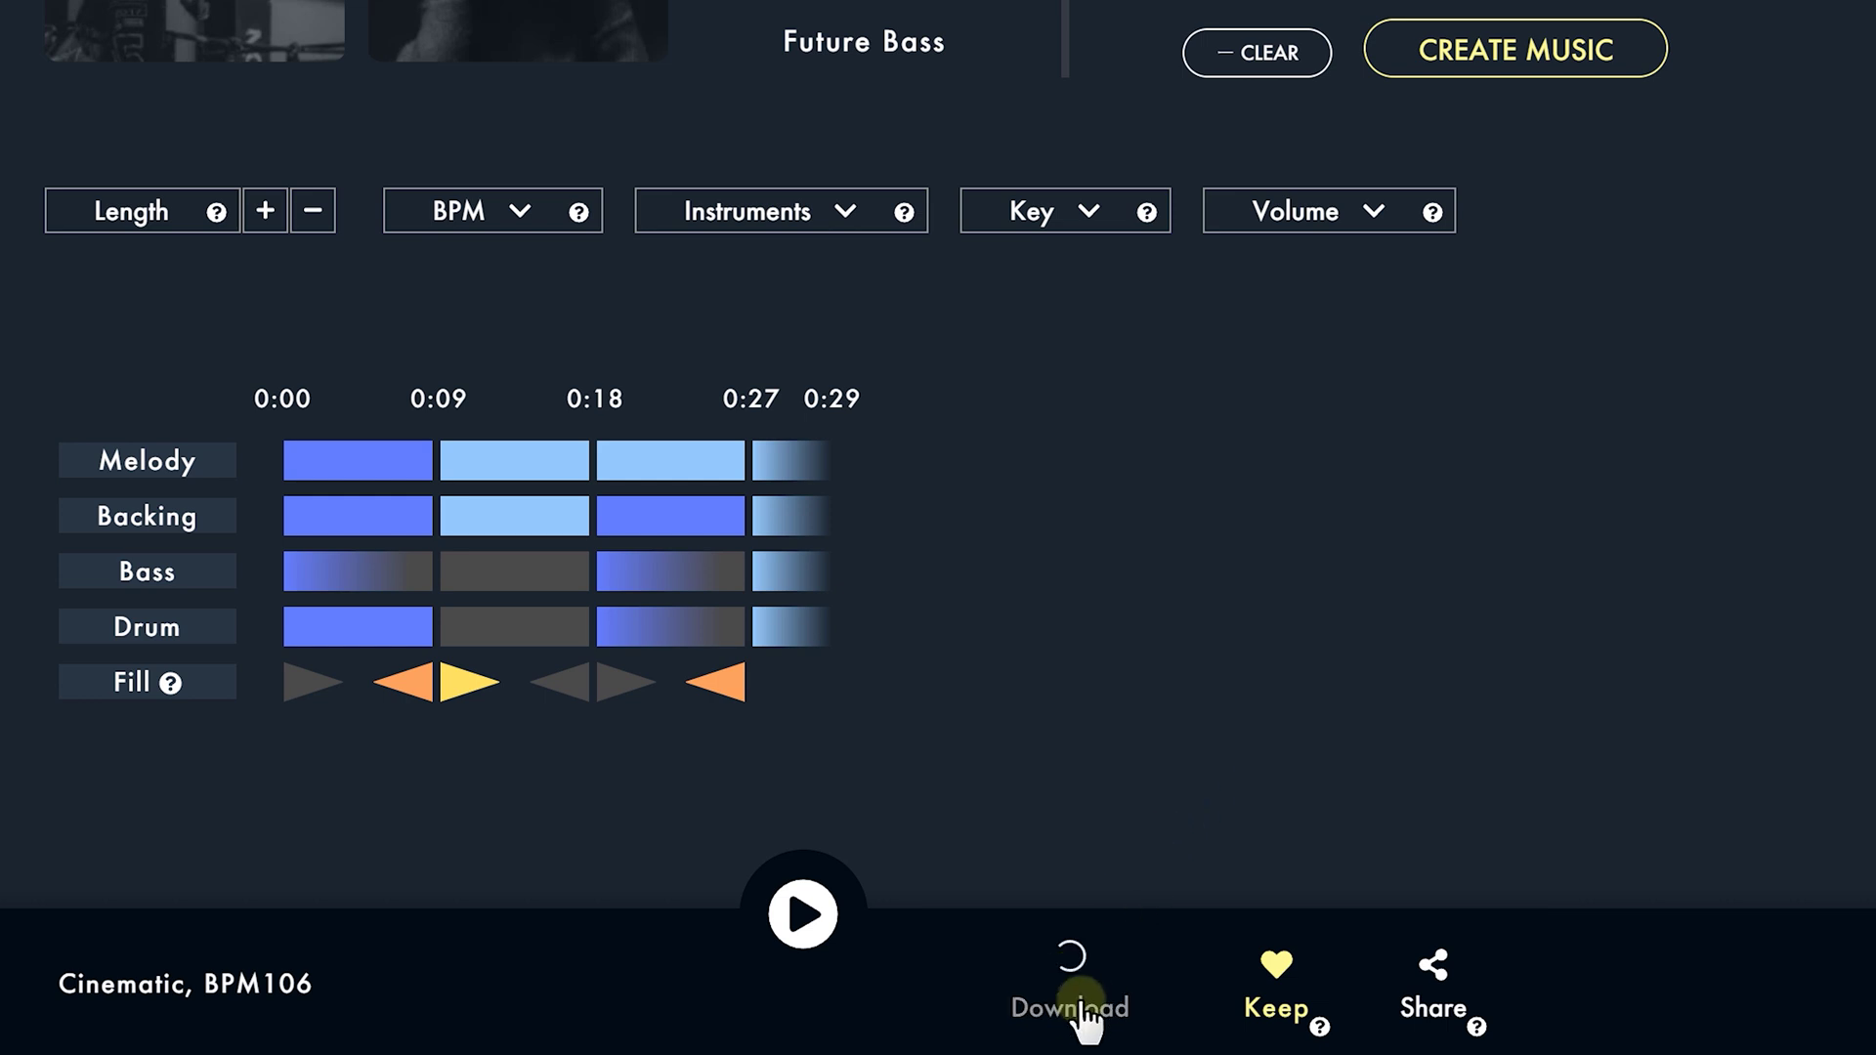